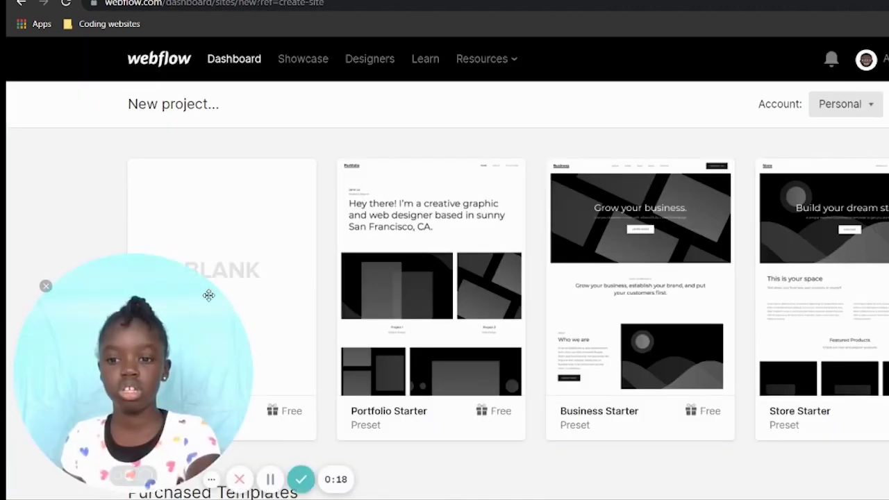
- Choose the Blank Site template to start a new project
mouse_move(262, 216)
left_click_drag(229, 320, 841, 259)
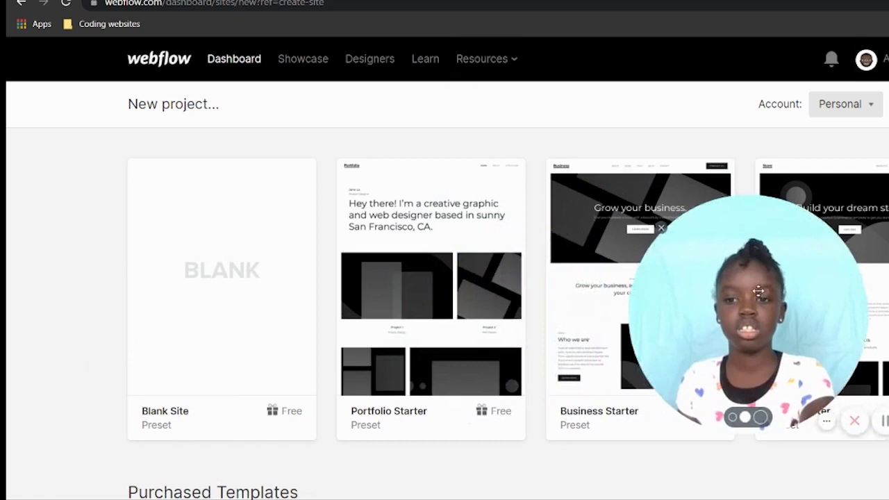
left_click(184, 369)
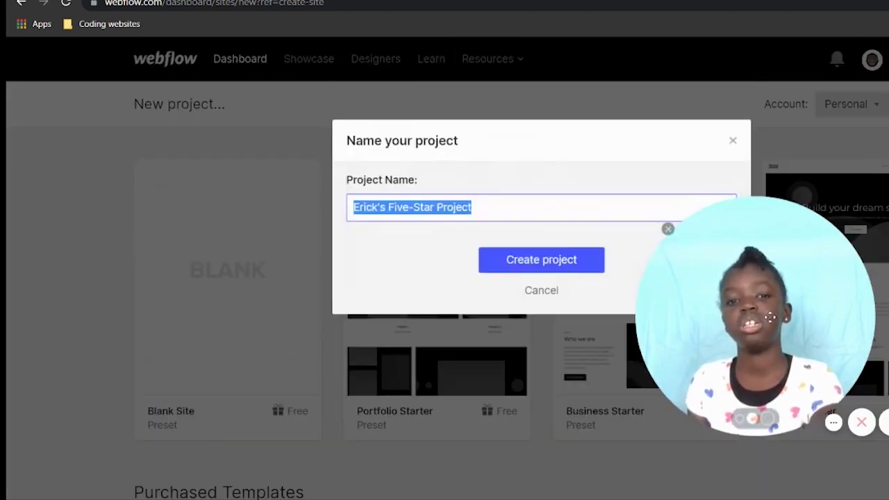
- Rename the project to the owner's first name plus 'Five-Star Project'
left_click_drag(636, 317, 47, 416)
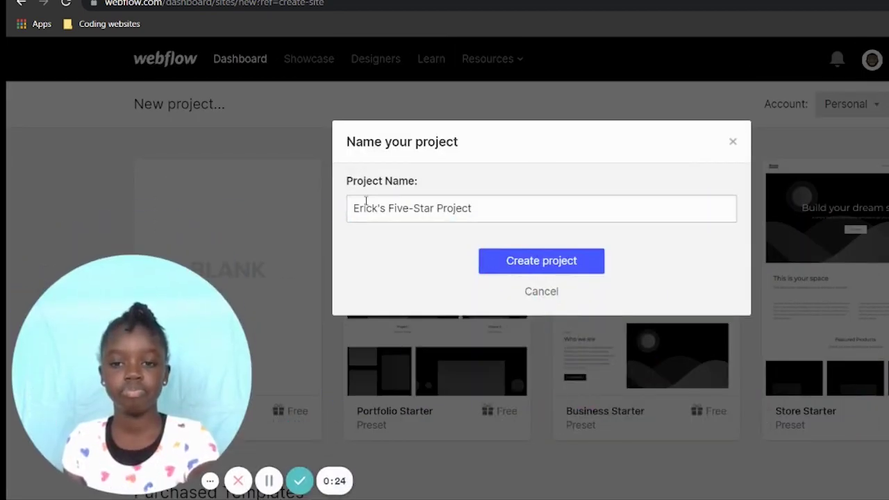
left_click_drag(353, 208, 373, 212)
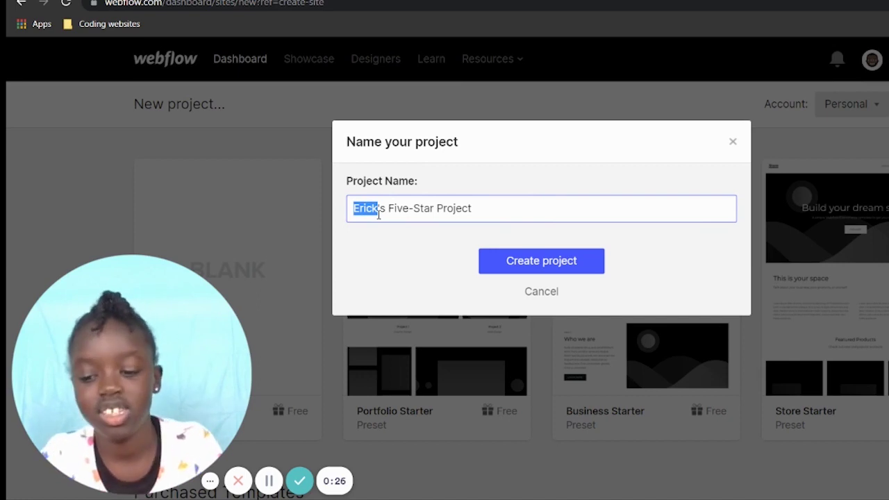
type("Zuri")
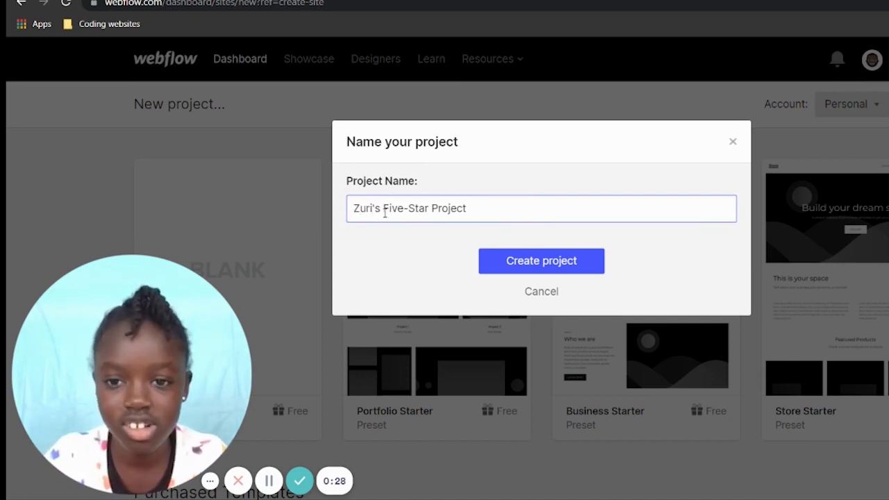
left_click(486, 213)
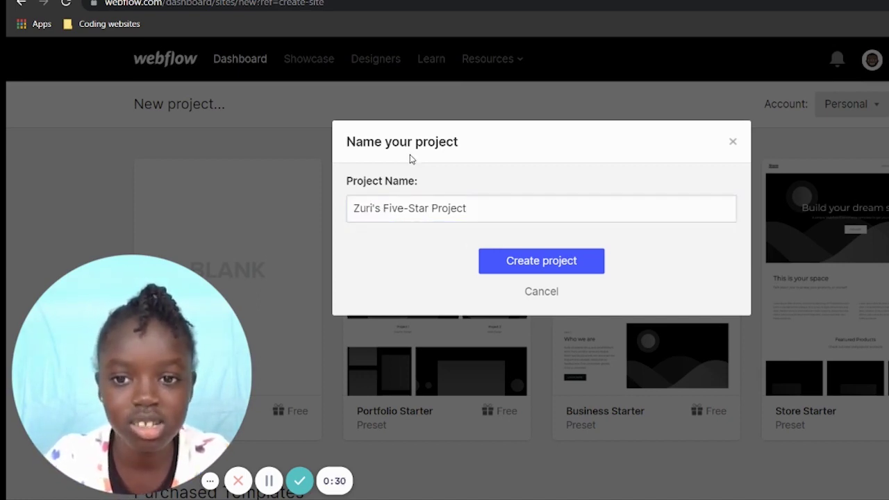
- Create the project and open it in the Designer
left_click(535, 261)
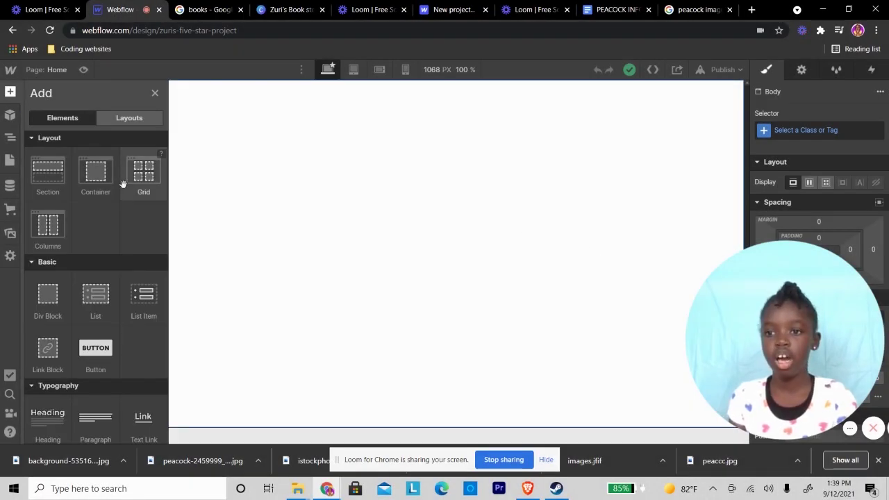
scroll(109, 369, "down", 2)
scroll(111, 367, "down", 3)
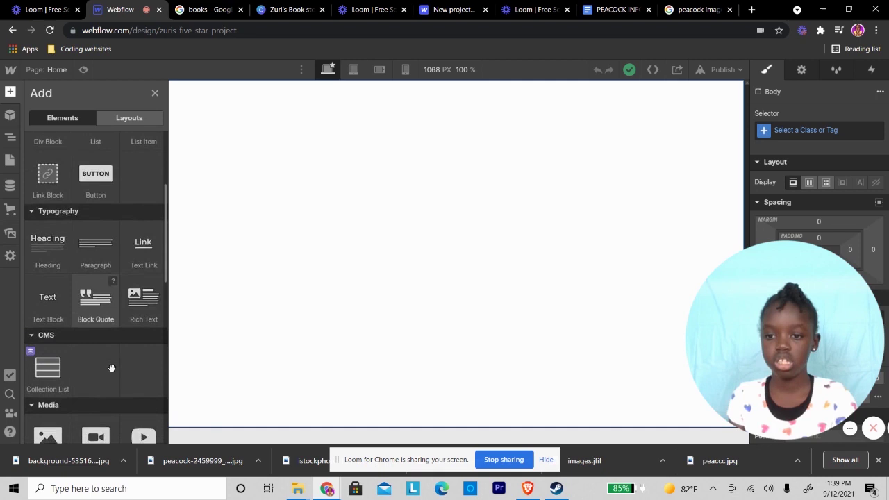
scroll(113, 373, "down", 2)
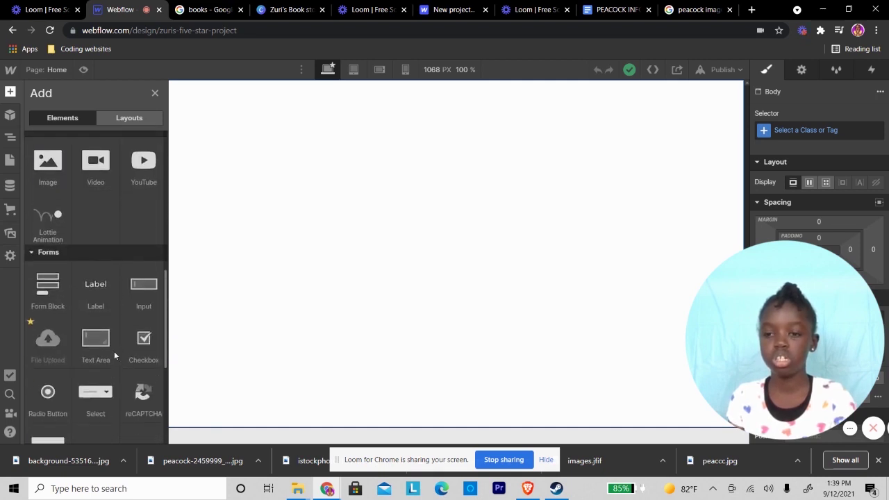
scroll(115, 278, "up", 5)
- Drag the Feature Section layout onto the page and select its image placeholder
left_click(124, 118)
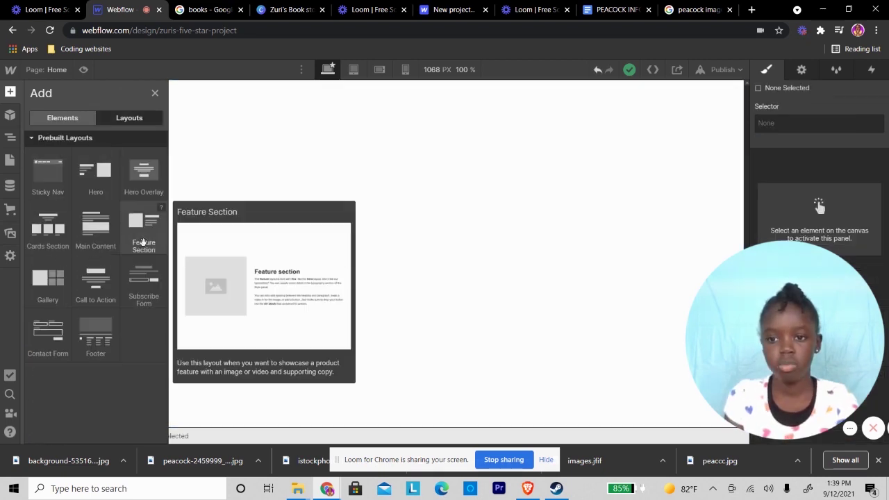
left_click_drag(141, 241, 368, 238)
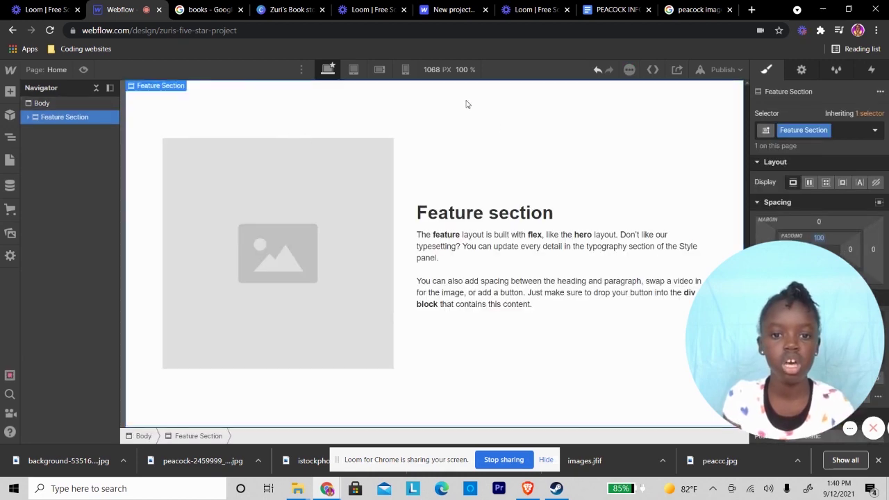
left_click(341, 192)
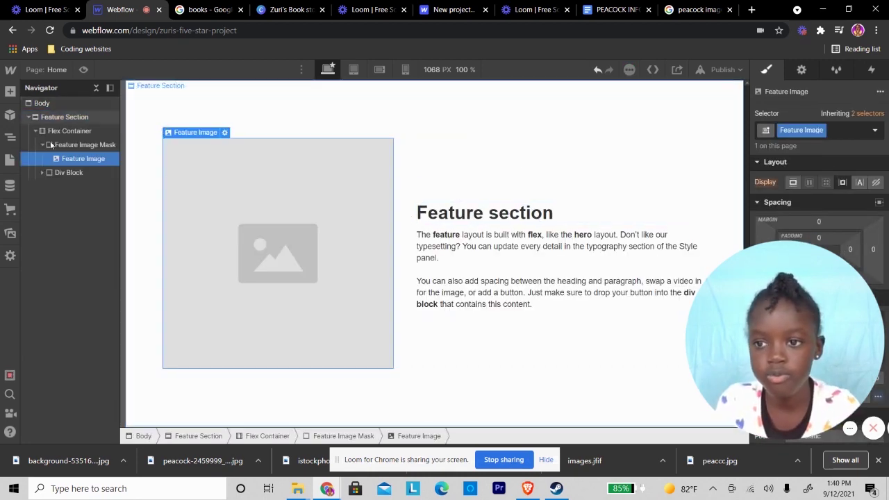
right_click(274, 220)
left_click(278, 159)
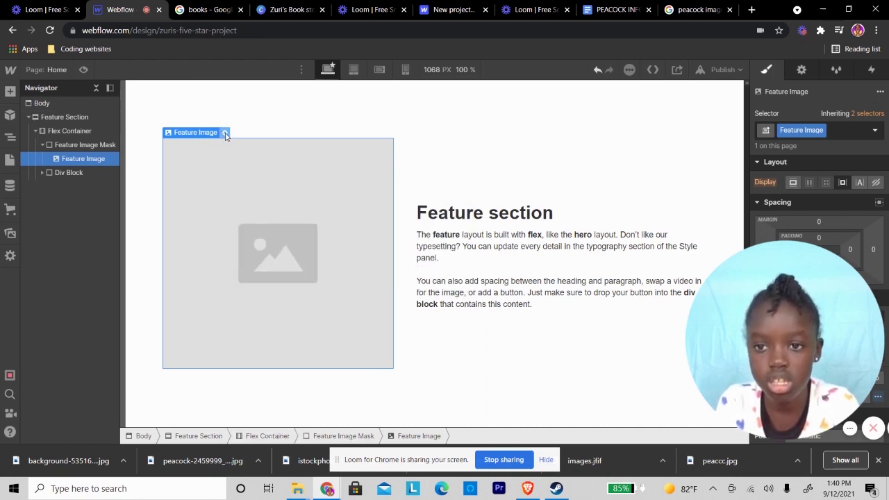
- Upload peaccc.jpg from the computer and set it as the feature image
left_click(225, 133)
left_click(254, 195)
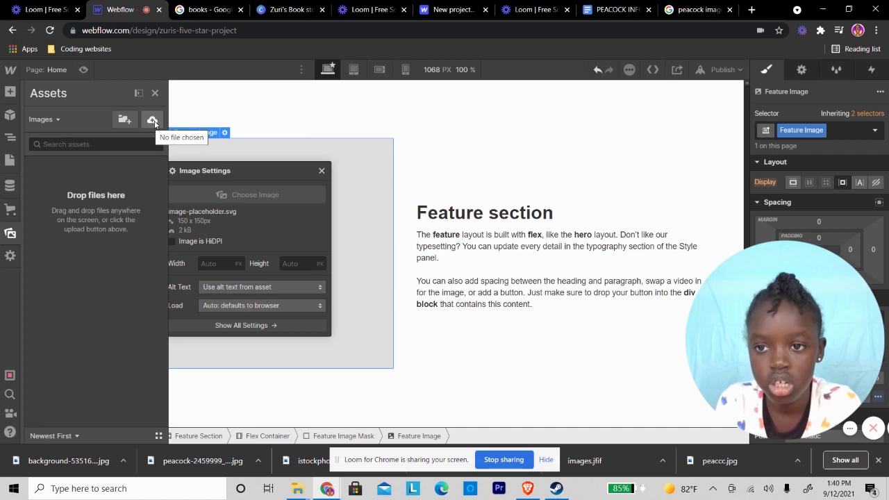
left_click(153, 121)
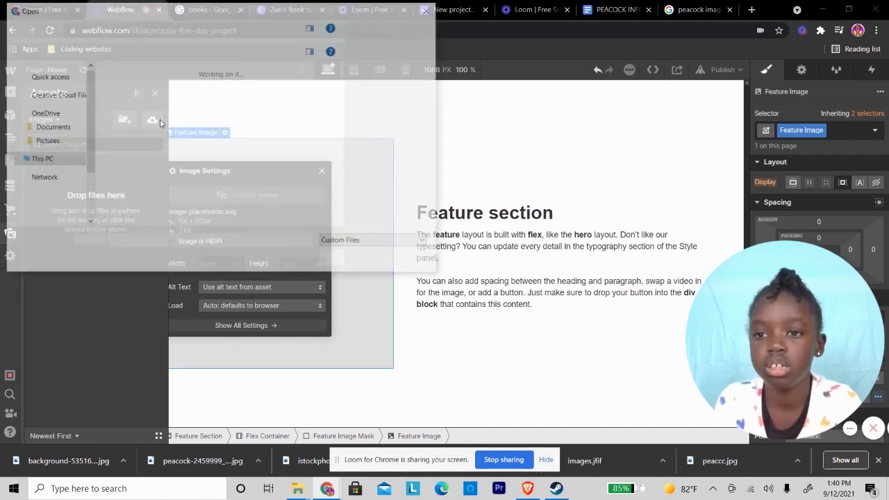
left_click(326, 101)
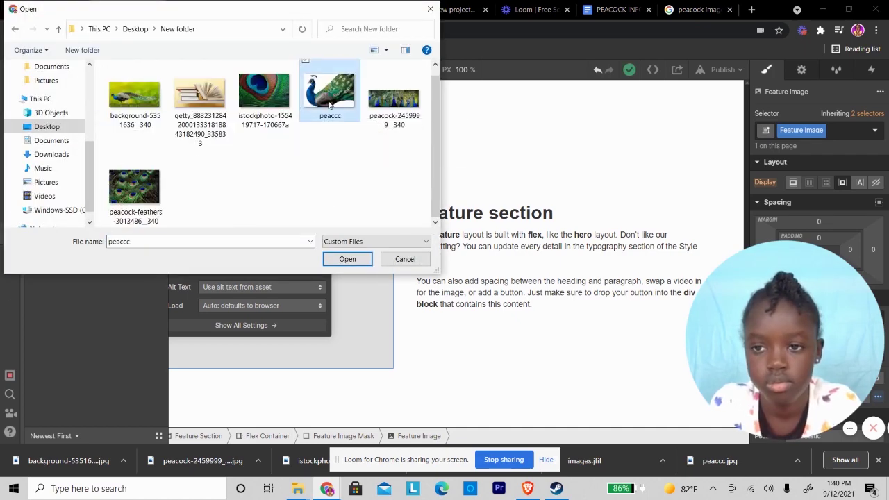
left_click(338, 258)
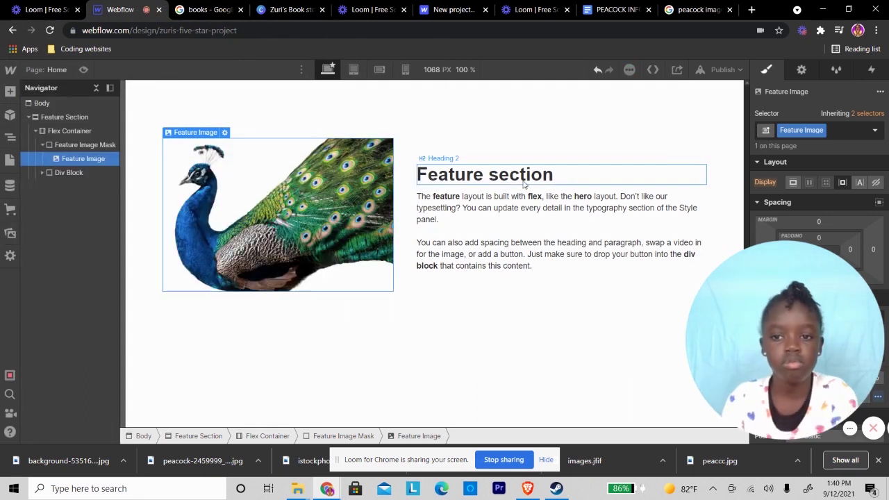
- Retitle the heading 'About peacocks' and paste the peacock description over the sample text
double_click(418, 177)
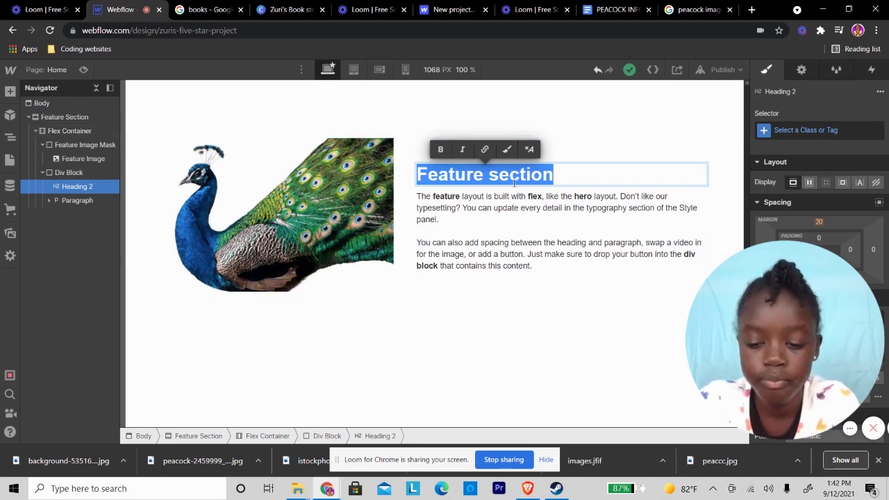
type("Abo")
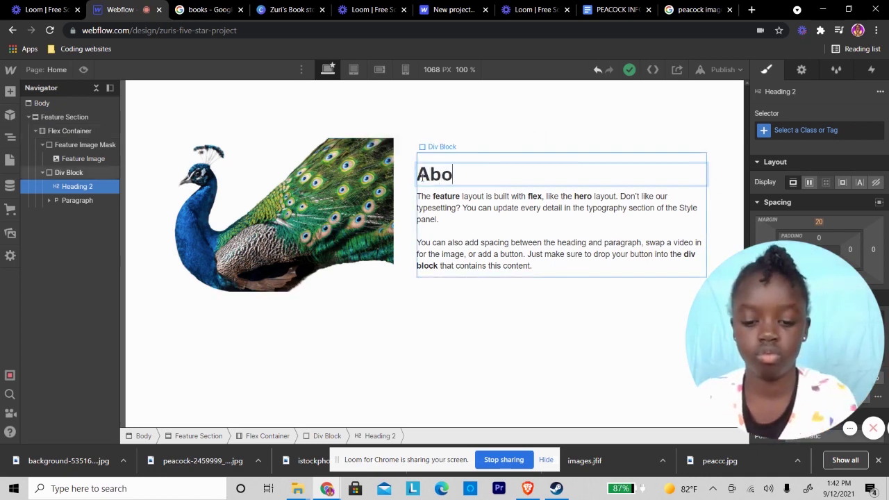
type("ut peacock")
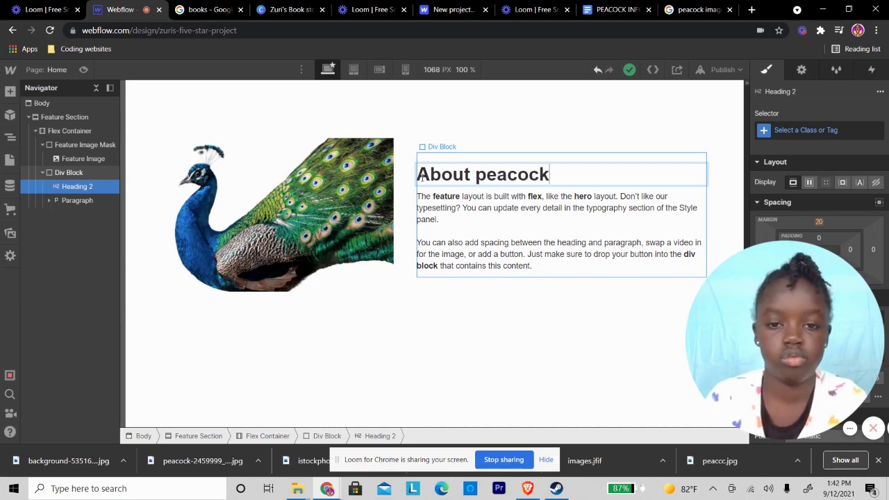
type("s")
left_click(441, 220)
left_click_drag(442, 221, 419, 196)
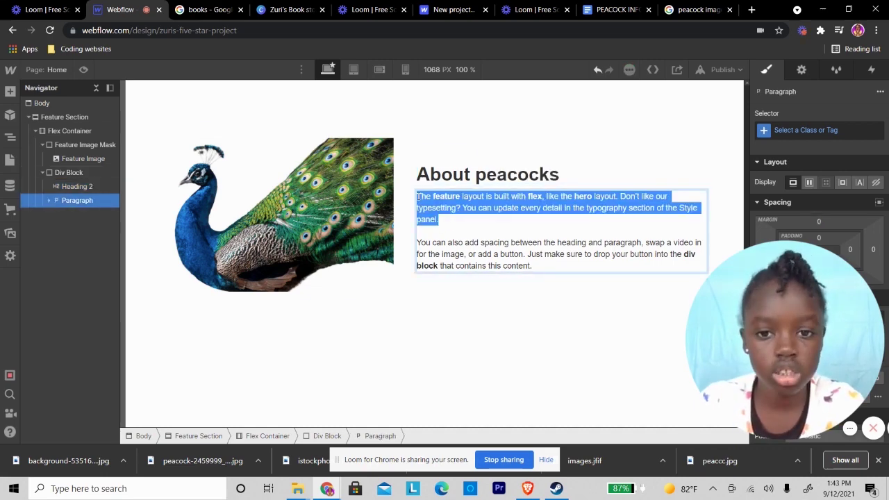
type("Peacocks are large, colorful birds typically blue and green known for their tails. Peahens build their nests on the ground, in a hole padded with grass. They usually make their nests in areas that are surrounded by bushes, shrubs, or other vegetation, to keep the eggs safe from predators.")
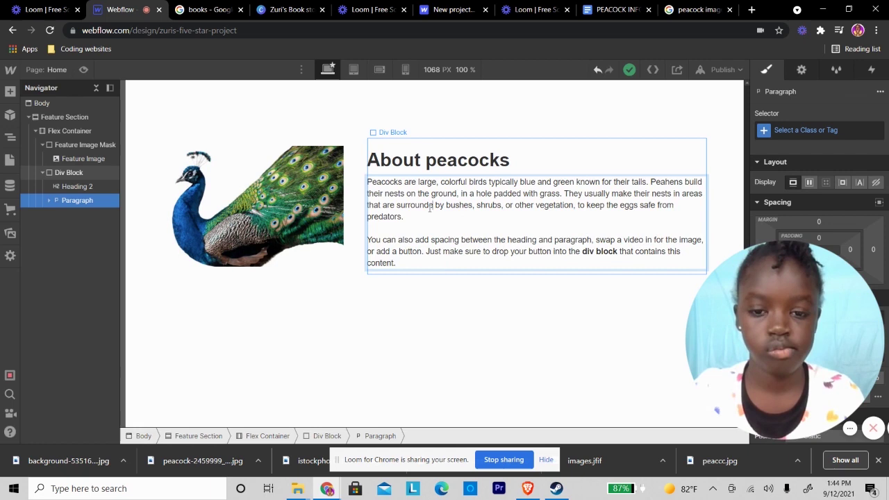
- Fix the 'surroundd' typo and replace the word 'predators' with 'harm'
left_click(431, 206)
type("e")
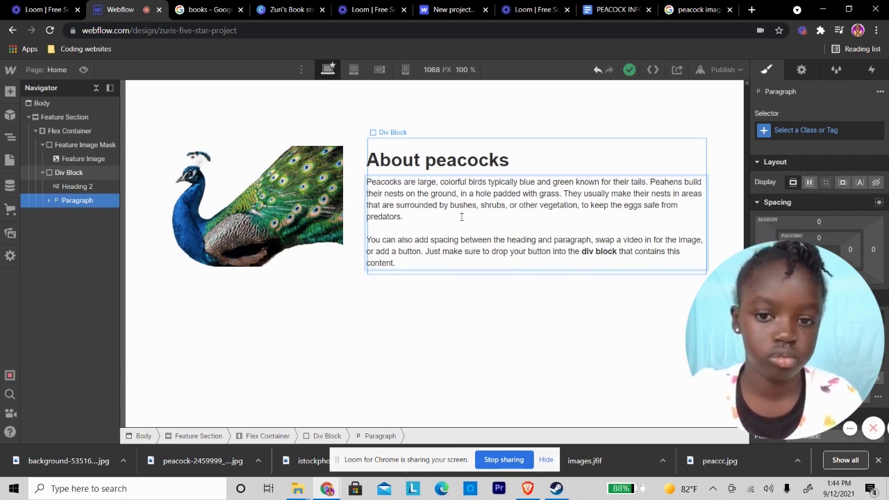
double_click(367, 216)
type("harm.")
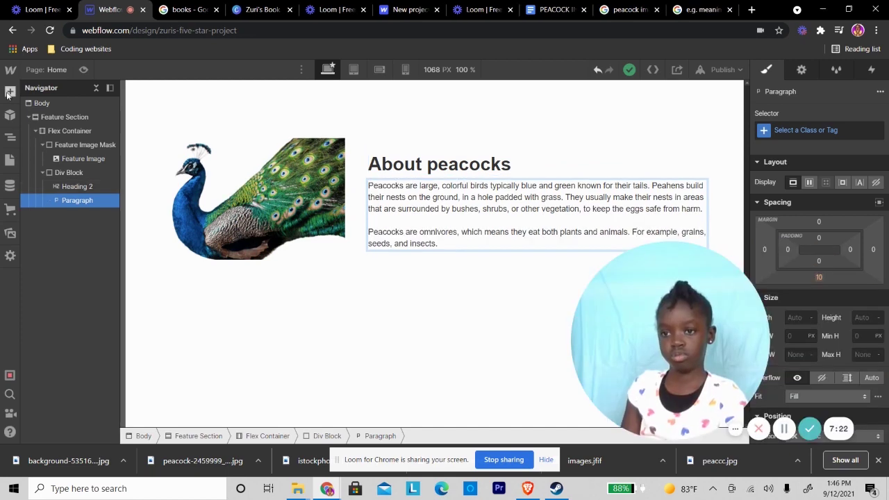
left_click(10, 91)
- Add a new Section at the top of the page with a Container inside it
left_click_drag(47, 174, 447, 89)
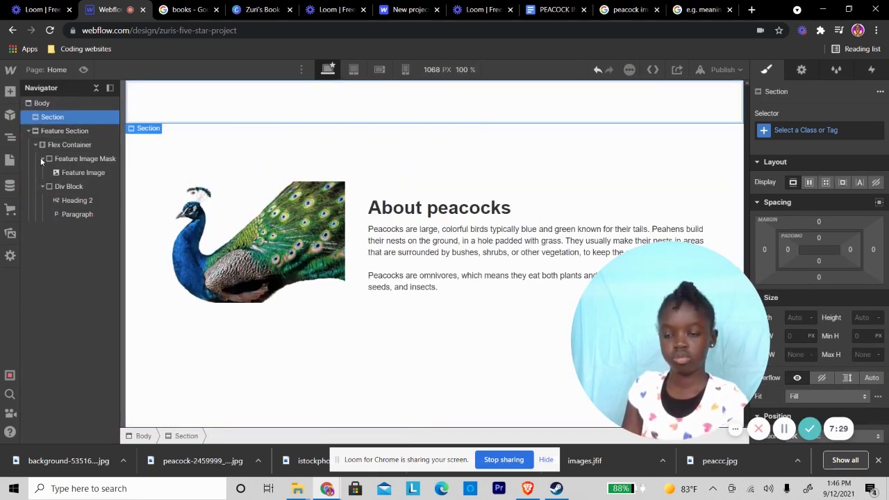
left_click(9, 91)
left_click_drag(96, 172, 449, 91)
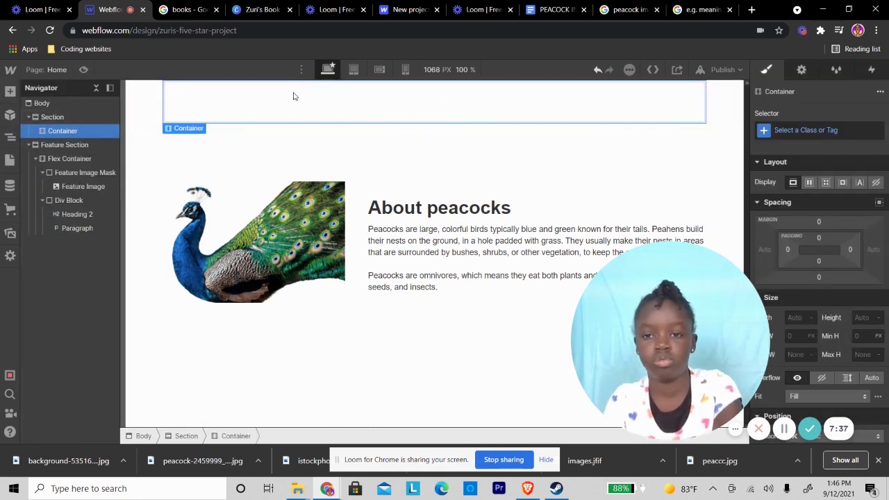
scroll(819, 299, "down", 3)
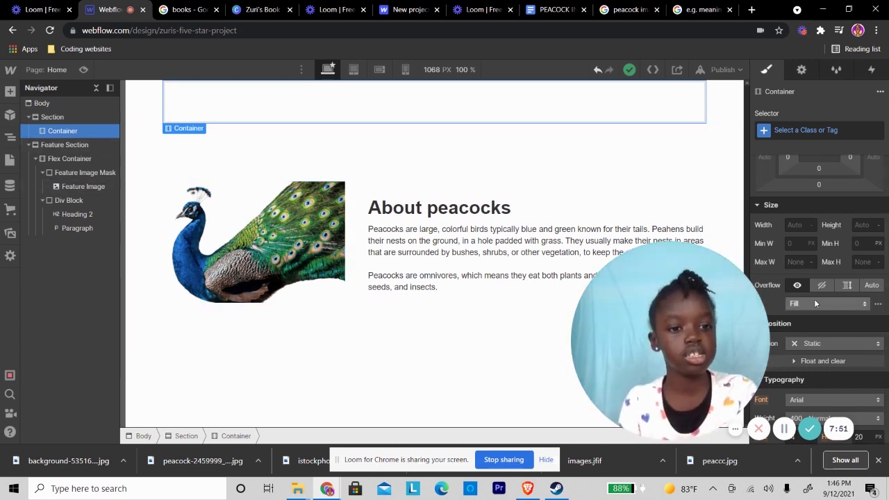
scroll(815, 302, "down", 1)
scroll(816, 303, "down", 4)
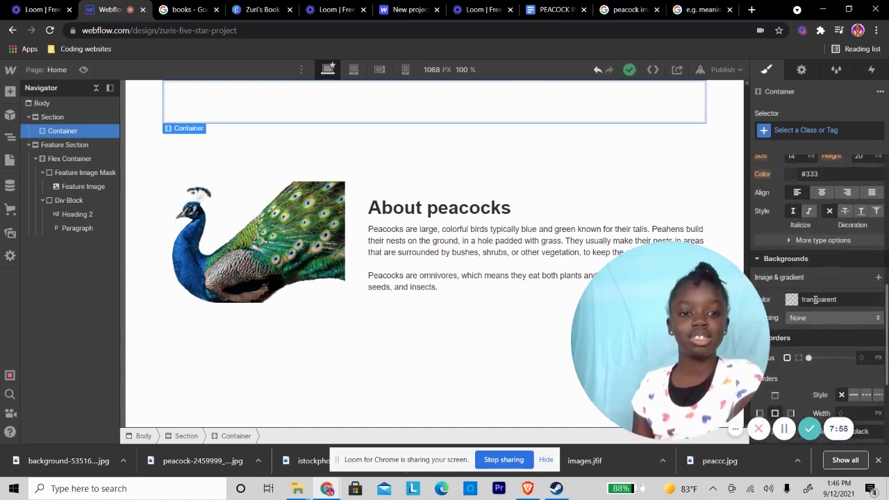
scroll(815, 302, "down", 1)
scroll(815, 300, "down", 1)
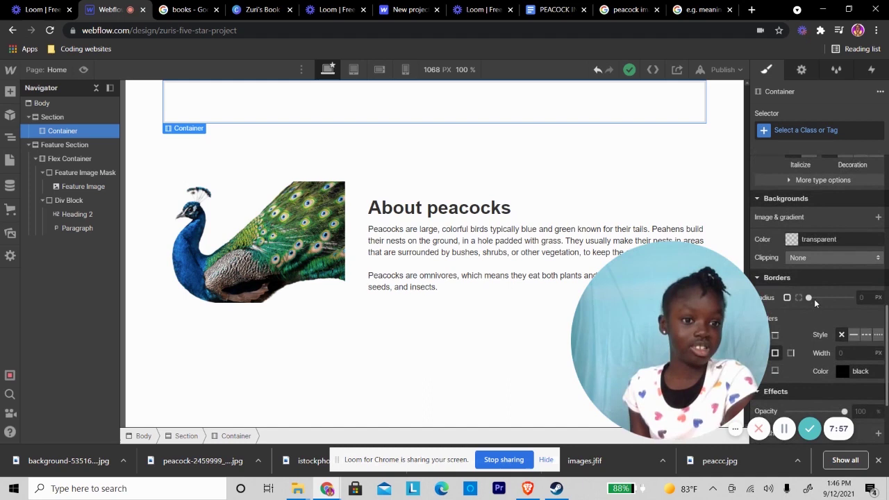
scroll(814, 298, "up", 1)
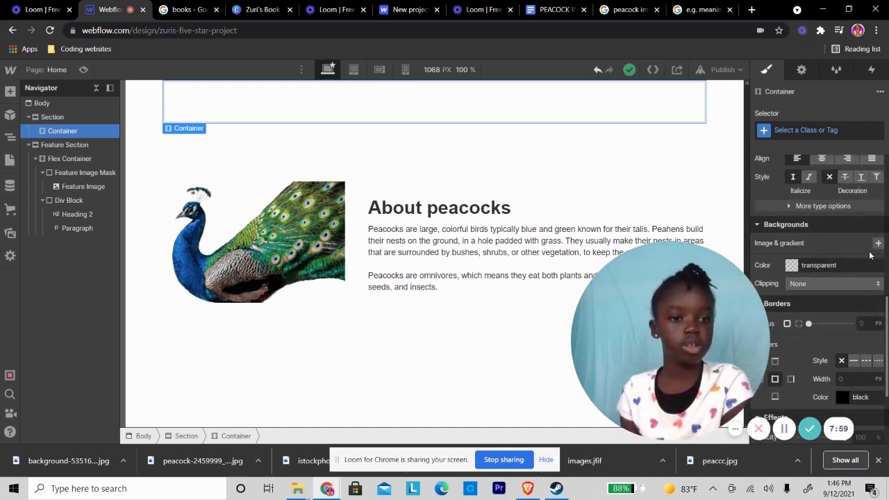
- Fill the container background with solid, fully opaque green #00d816
left_click(879, 244)
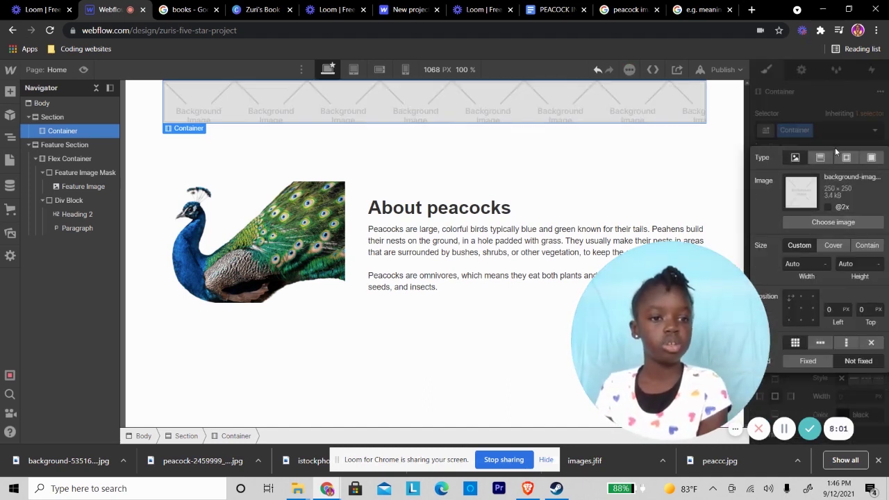
left_click(872, 157)
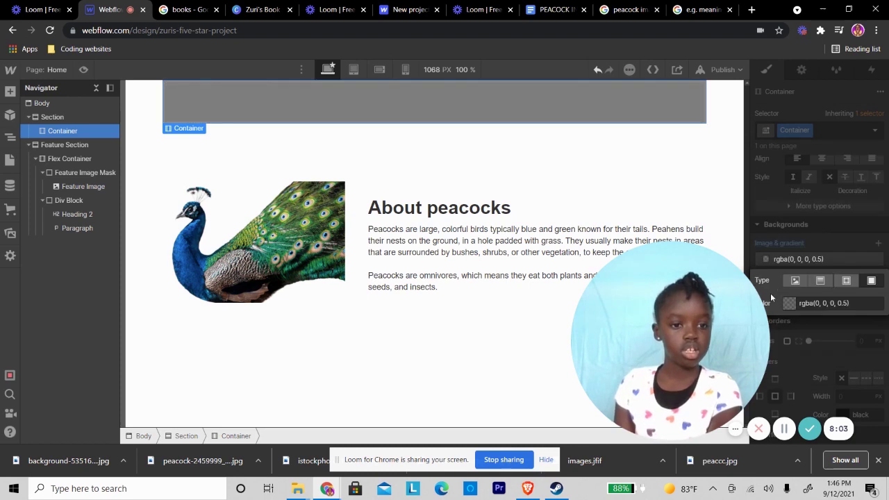
left_click(792, 305)
left_click_drag(872, 129, 884, 118)
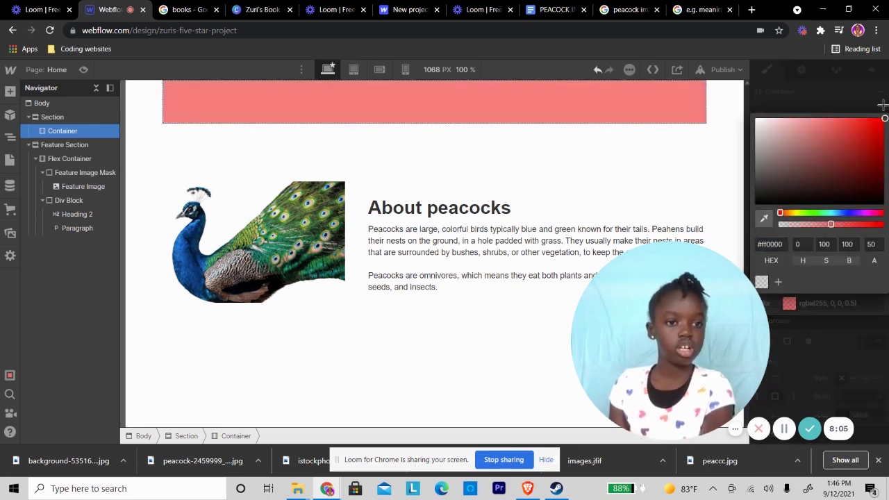
left_click_drag(804, 213, 817, 213)
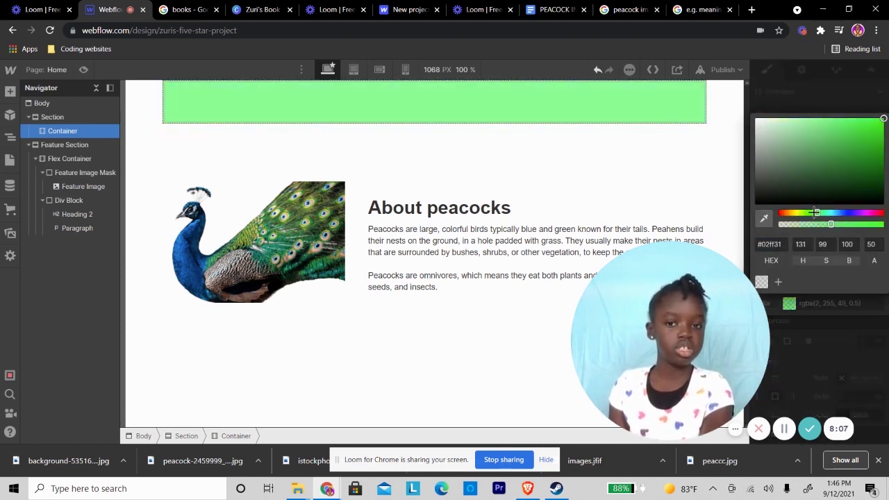
mouse_move(884, 120)
left_mouse_down()
mouse_move(885, 147)
mouse_move(885, 128)
left_mouse_up()
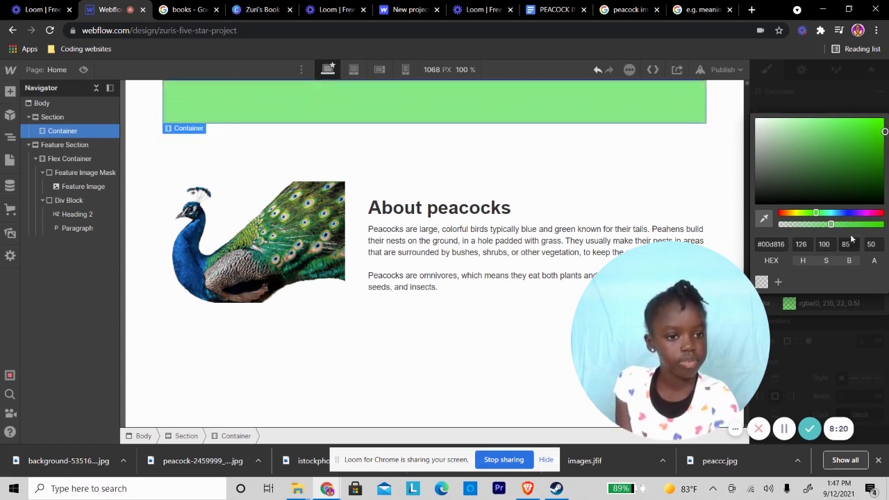
left_click(866, 224)
left_click_drag(867, 226, 883, 224)
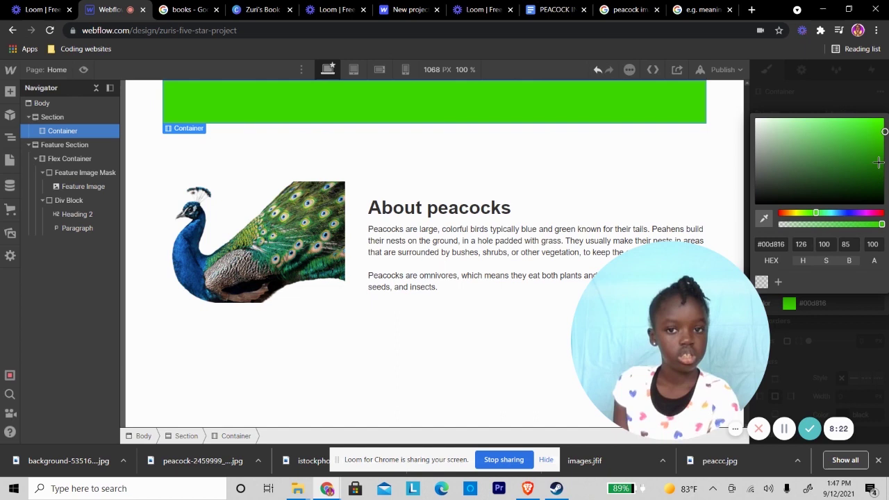
left_click(812, 101)
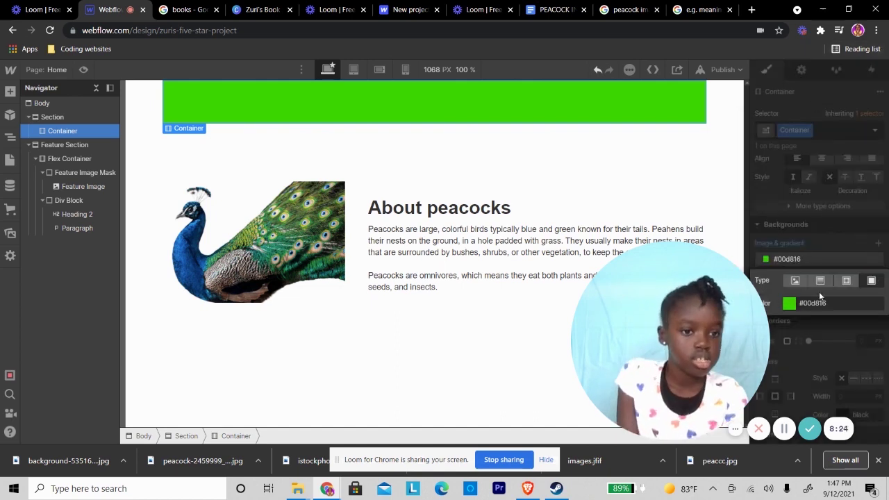
- Drag a Text Block into the green container
left_click(9, 93)
scroll(98, 257, "down", 4)
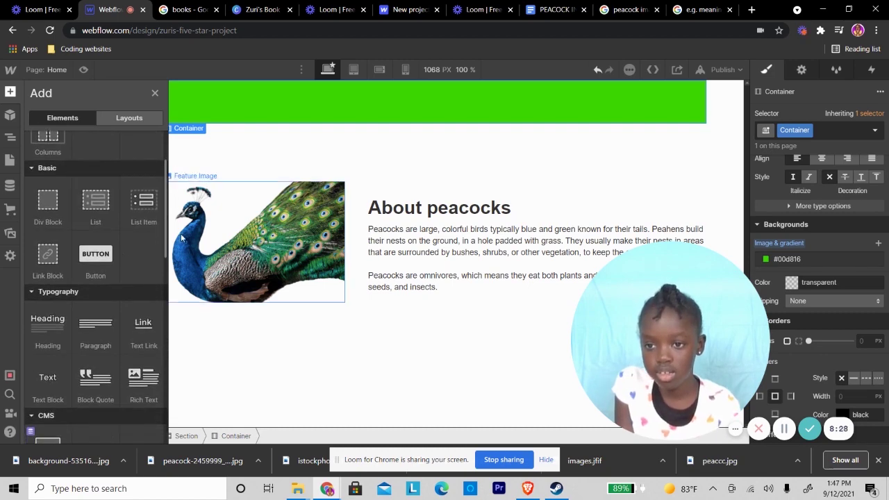
left_click_drag(48, 325, 415, 104)
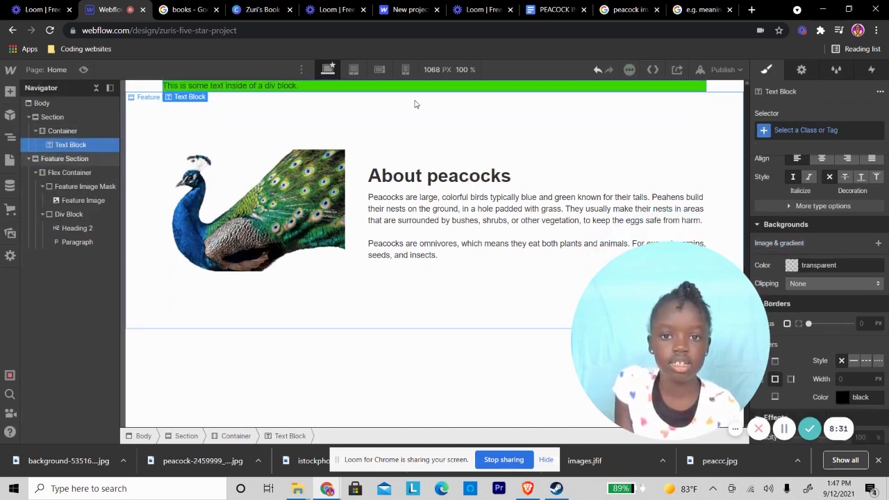
double_click(306, 85)
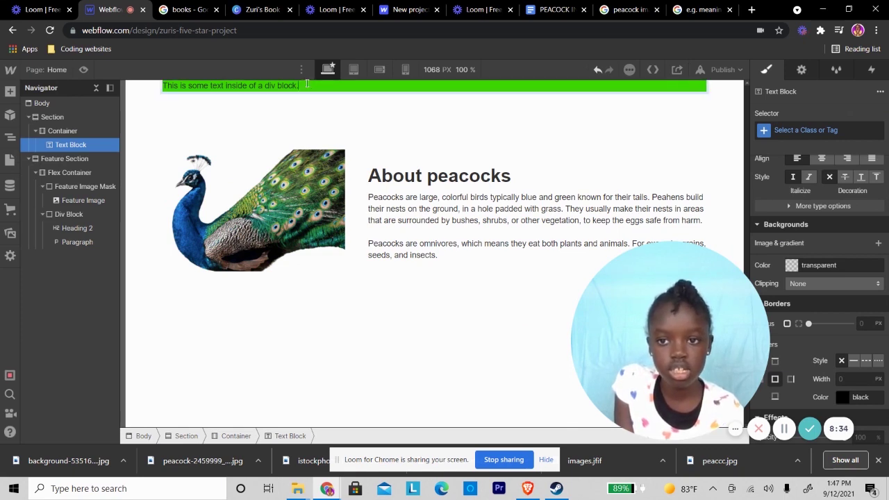
left_click_drag(164, 85, 299, 85)
- Set the text block's font size to 50 px
scroll(850, 193, "down", 1)
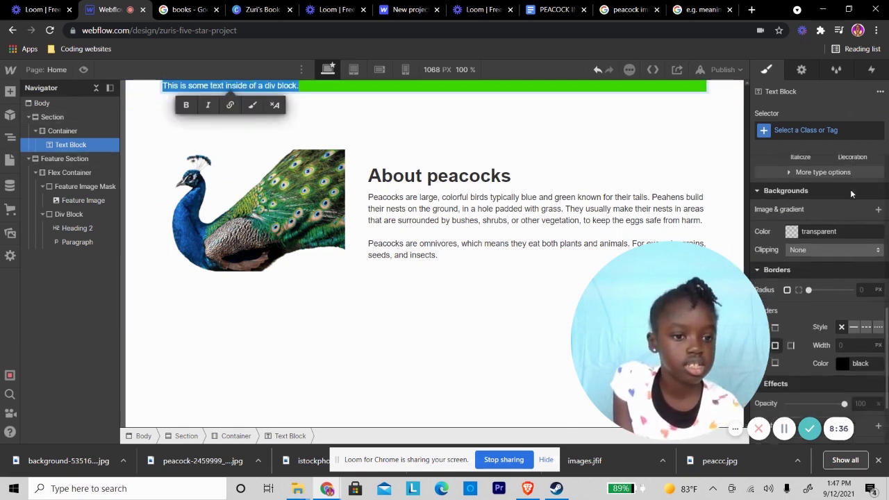
scroll(850, 189, "down", 1)
scroll(855, 250, "up", 1)
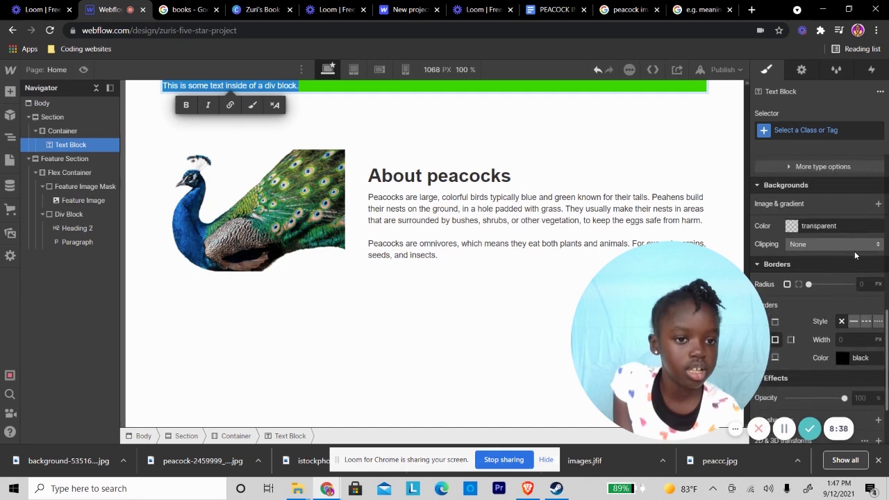
scroll(855, 251, "up", 2)
scroll(814, 176, "up", 1)
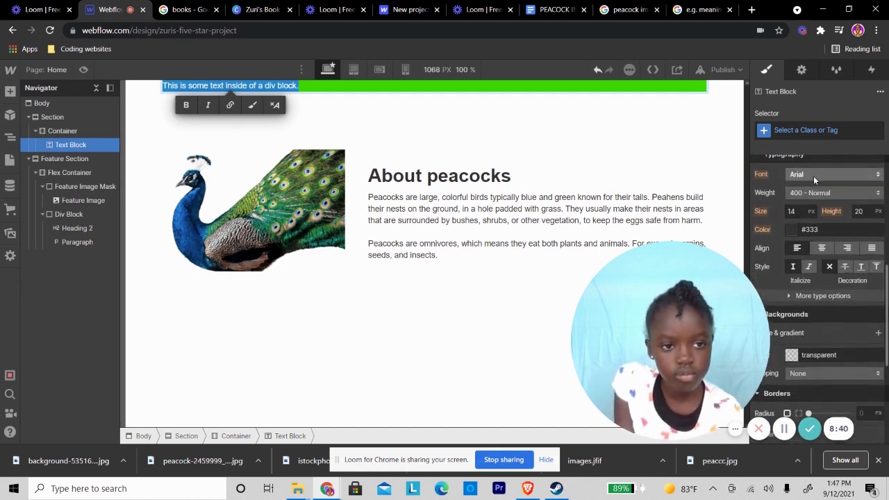
left_click(792, 211)
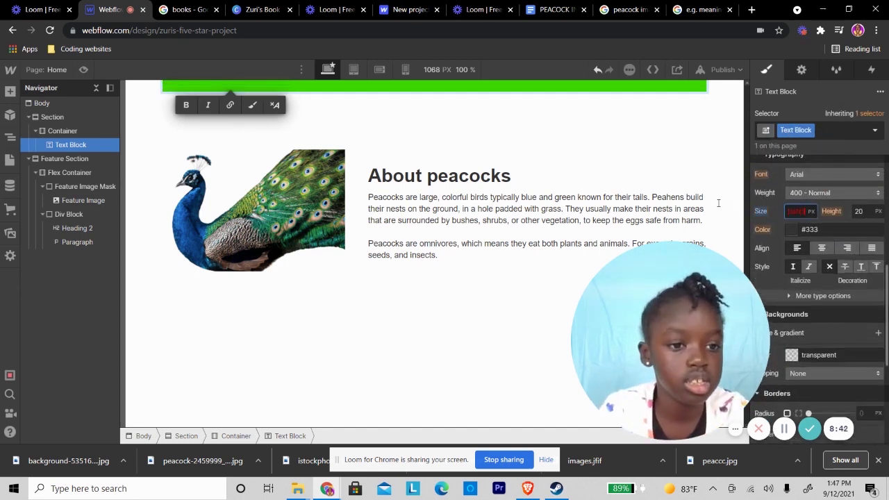
key("Num_Lock")
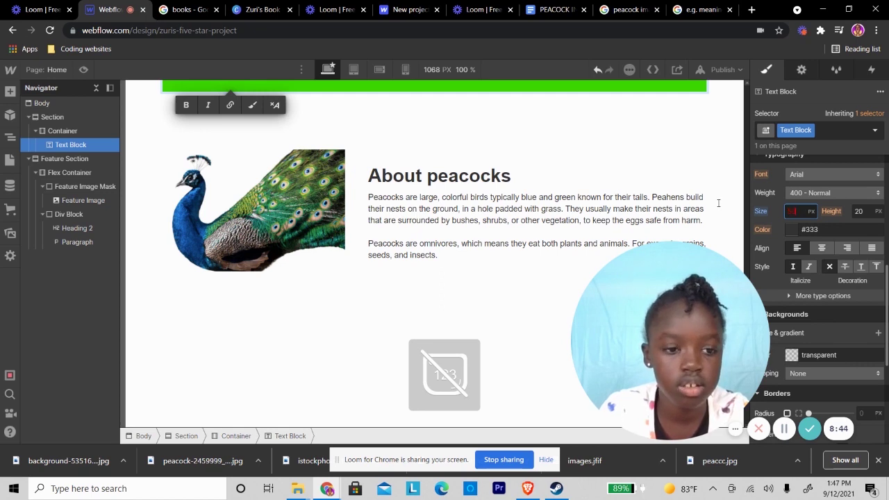
type("50")
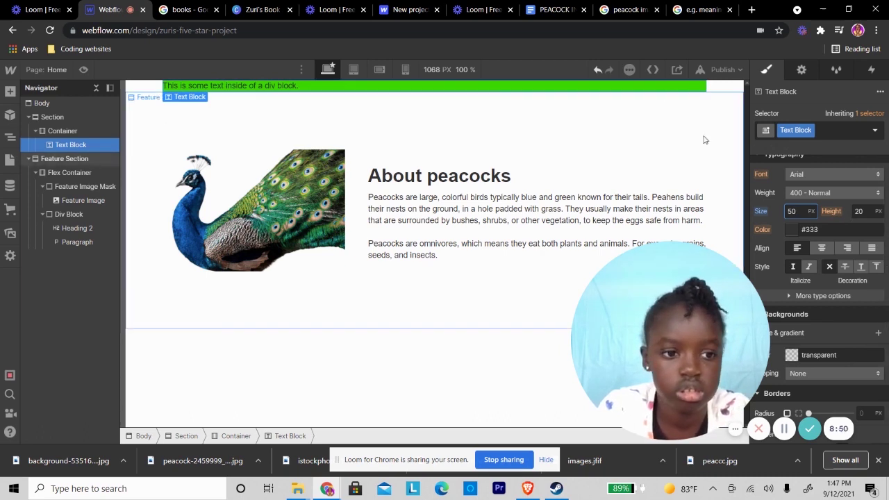
left_click(702, 90)
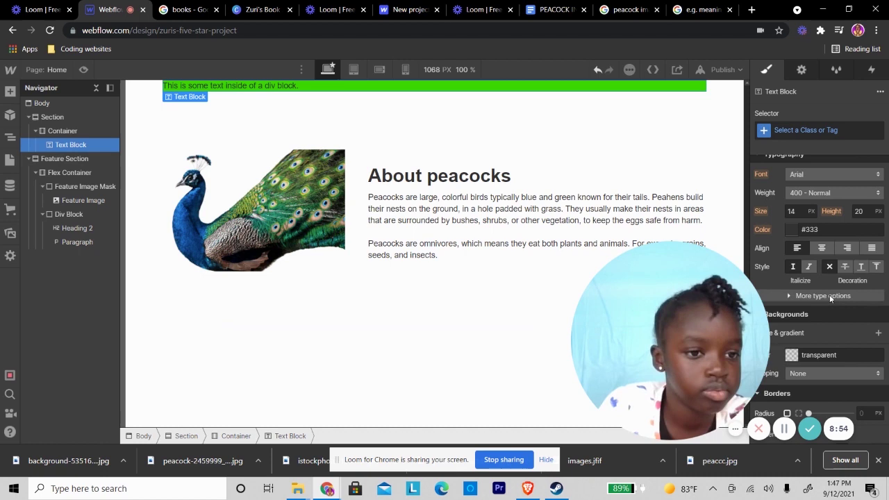
- Adjust the text block's bottom padding and confirm the 50 px size
scroll(829, 294, "up", 5)
left_click_drag(816, 249, 818, 230)
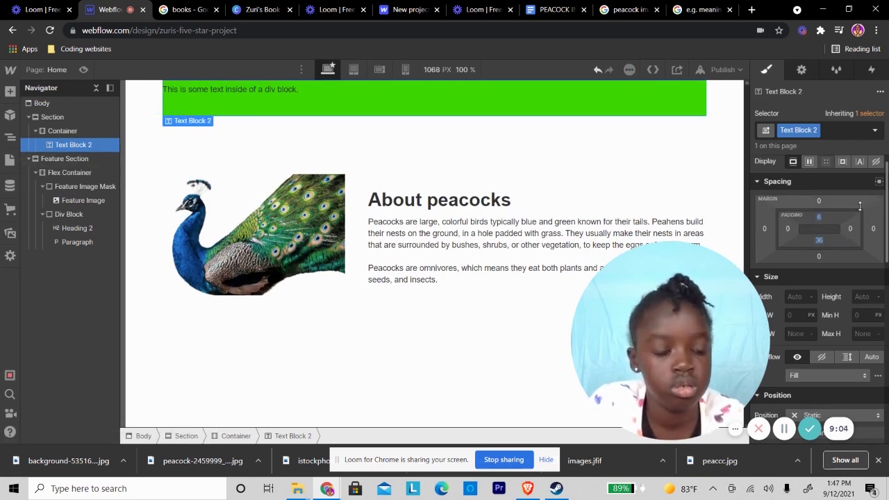
scroll(861, 209, "down", 10)
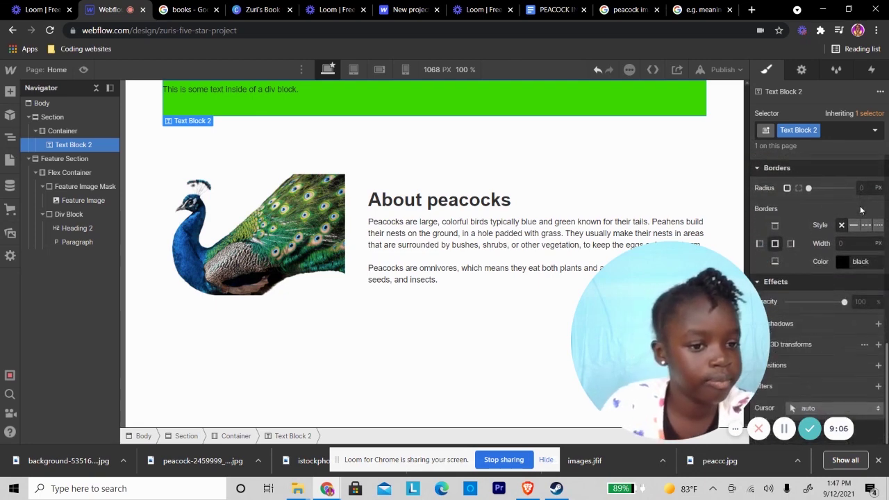
scroll(860, 210, "up", 5)
scroll(861, 210, "up", 2)
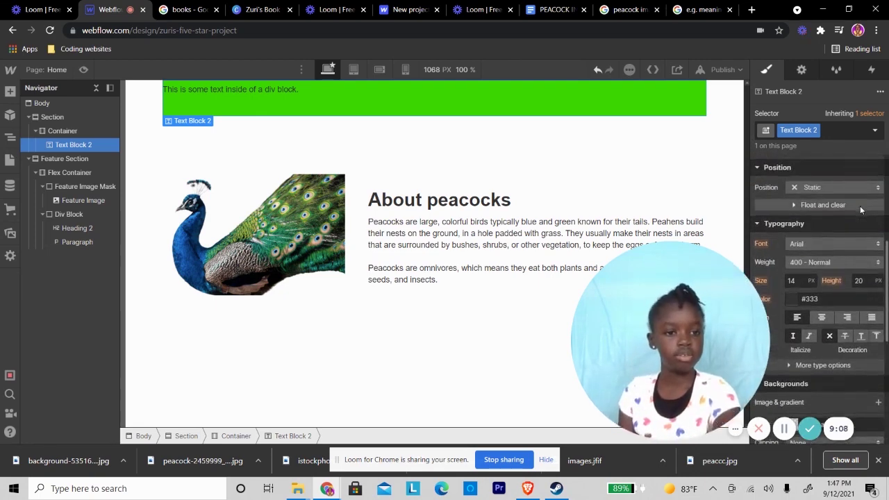
type("0")
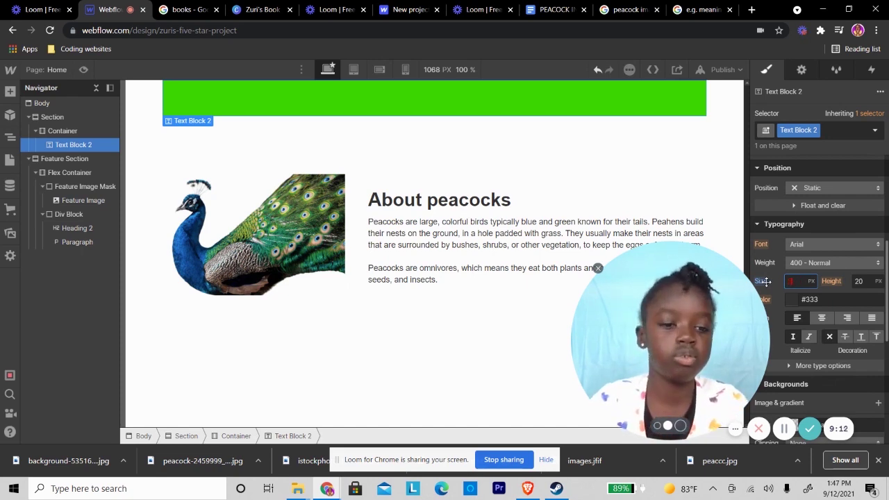
type("0")
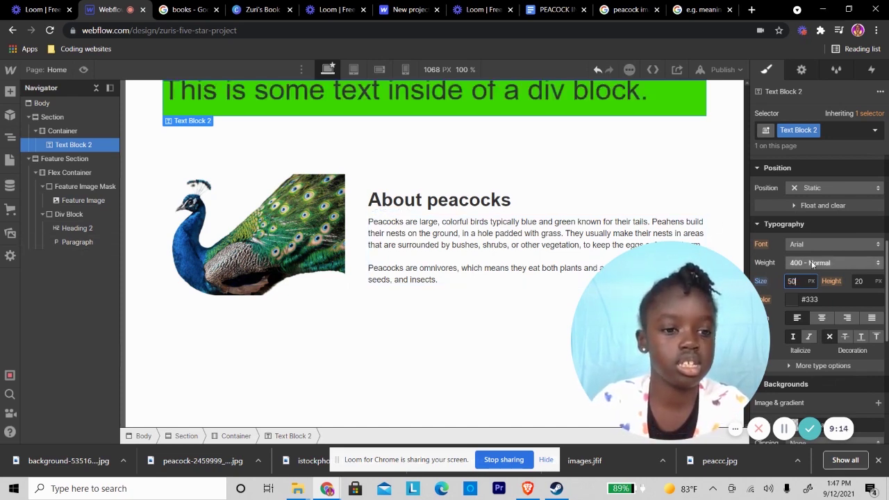
key("Return")
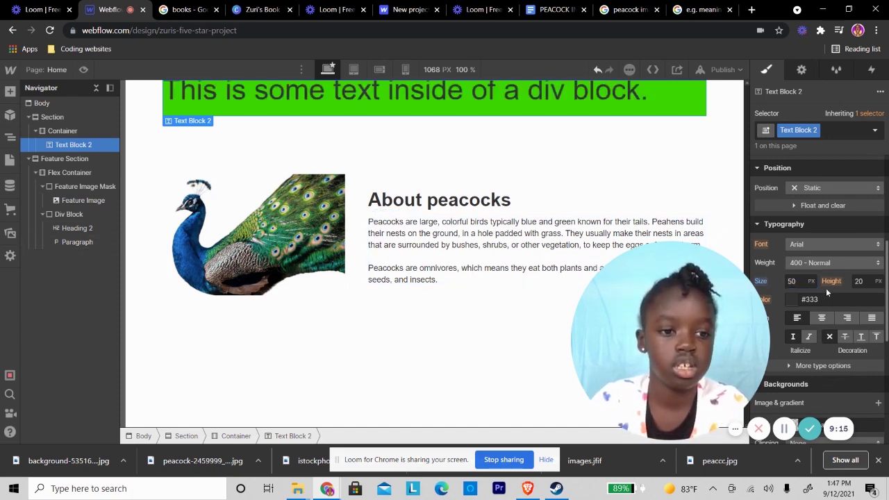
- Switch the banner text to Changa One and retype it as 'Peacock Facts!'
left_click(796, 245)
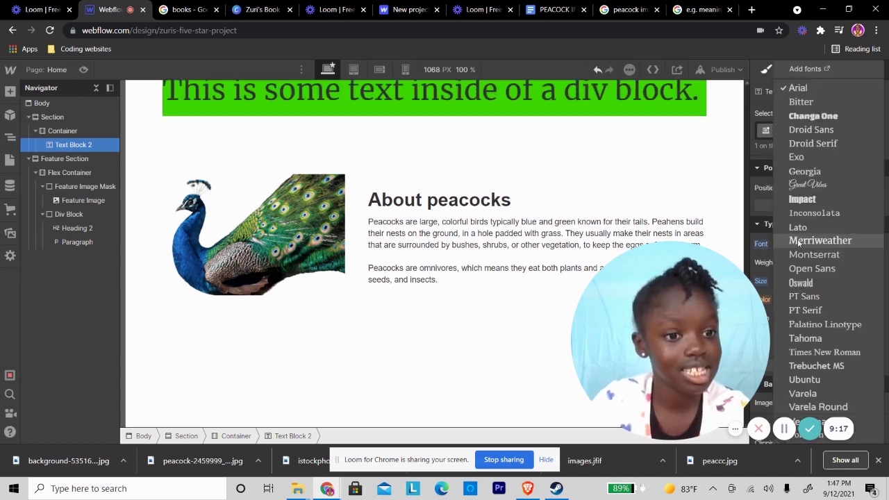
left_click(797, 117)
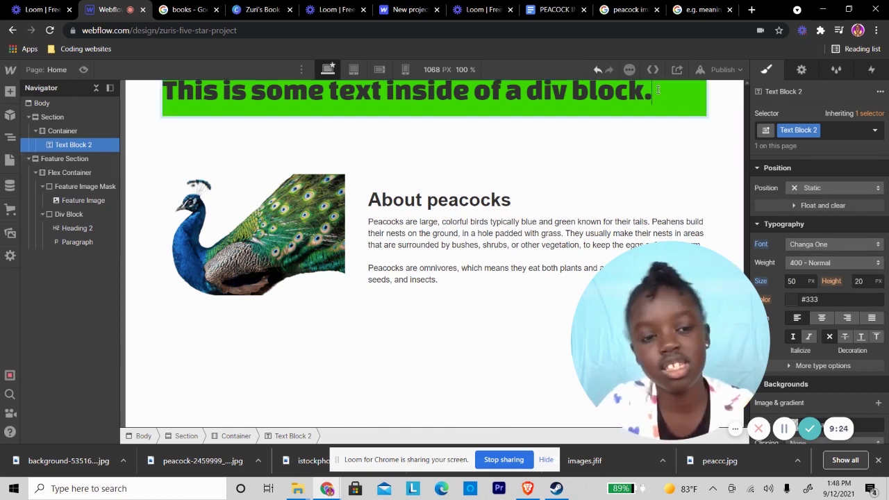
left_click_drag(658, 87, 328, 91)
left_click_drag(684, 98, 167, 102)
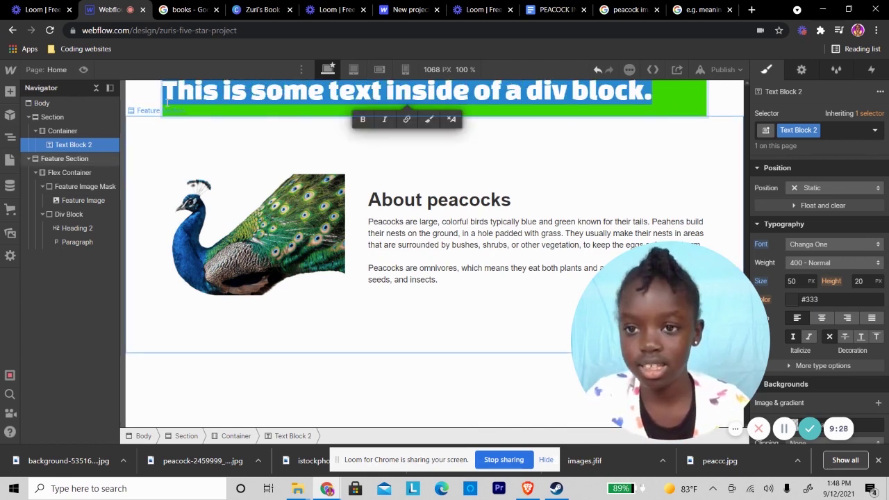
type("P")
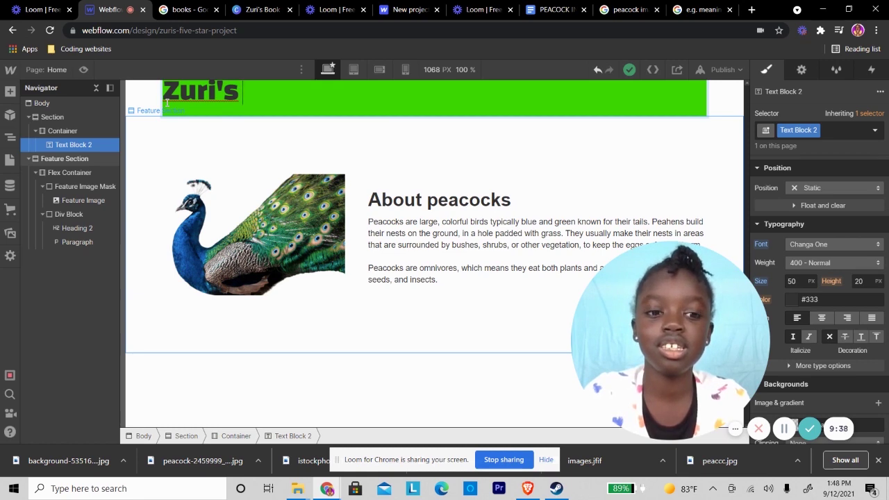
type("Peacock")
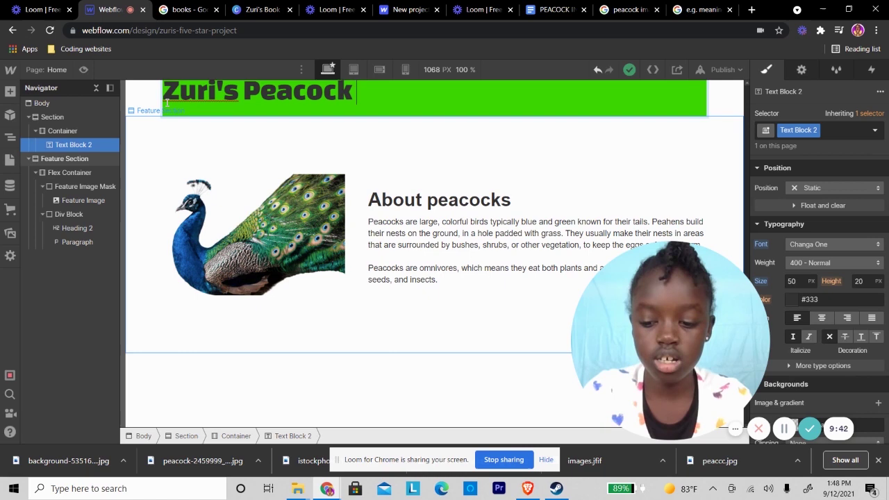
type(" Fac")
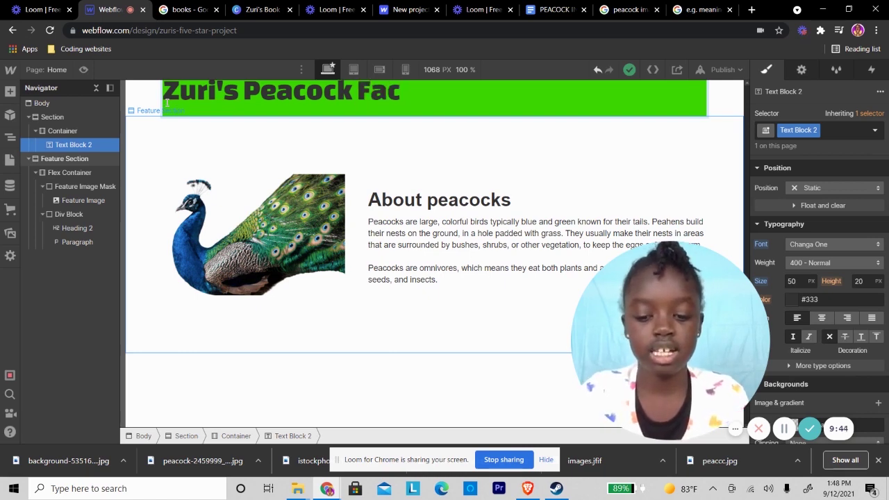
type("ts")
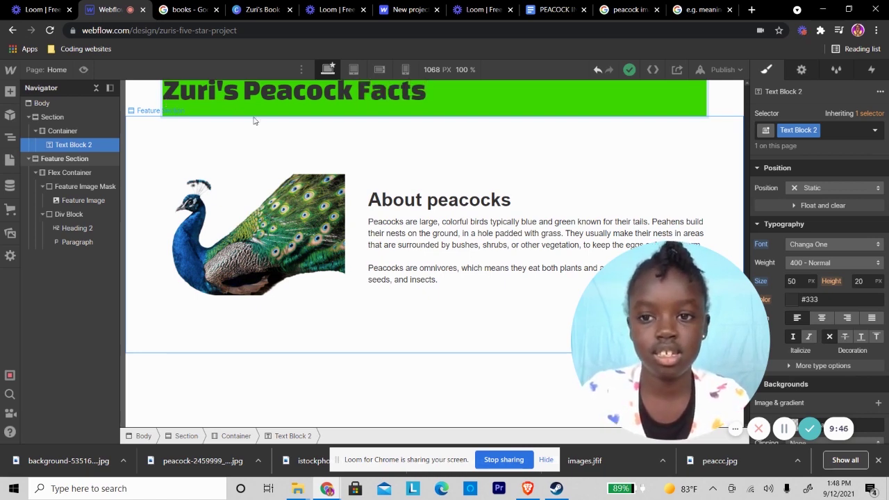
type("!")
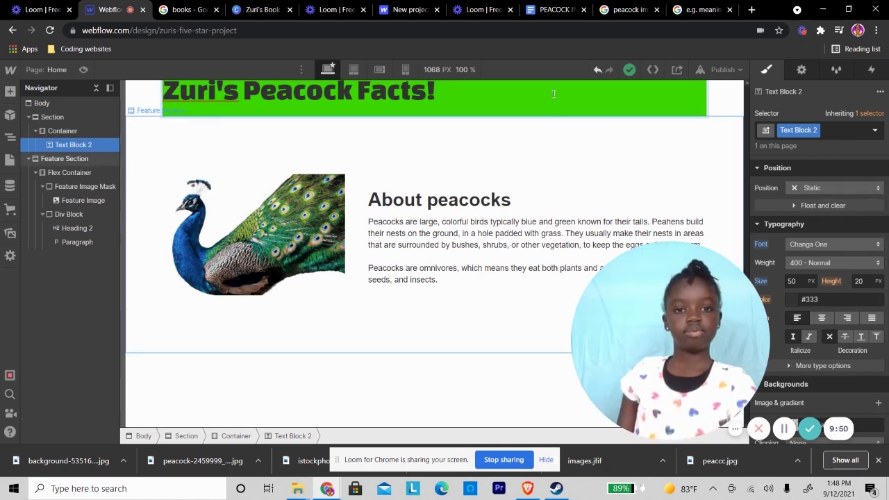
- Adjust the title's left, right and bottom margins to shift it toward the centre
left_click_drag(554, 93, 147, 62)
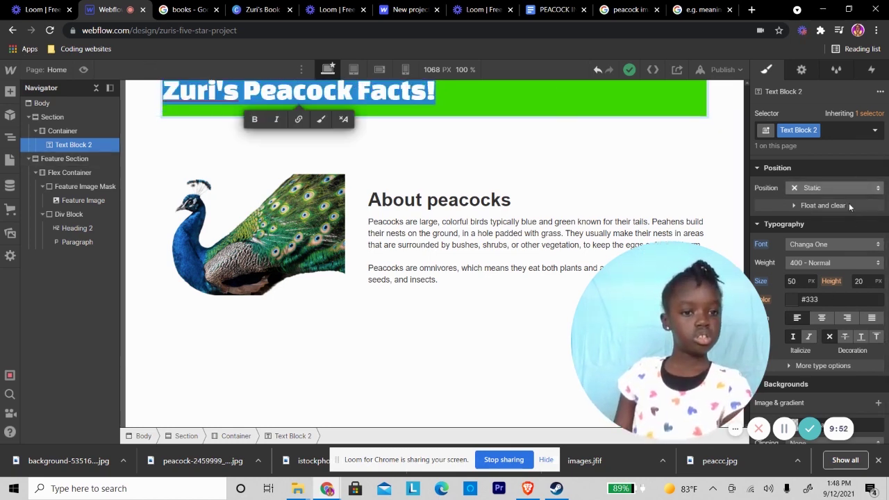
scroll(838, 254, "up", 2)
scroll(838, 253, "down", 1)
scroll(838, 254, "up", 1)
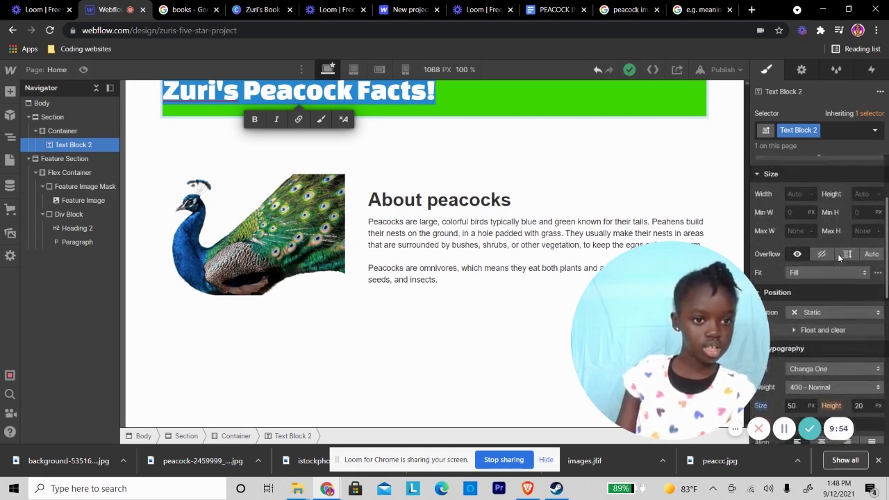
scroll(838, 254, "up", 3)
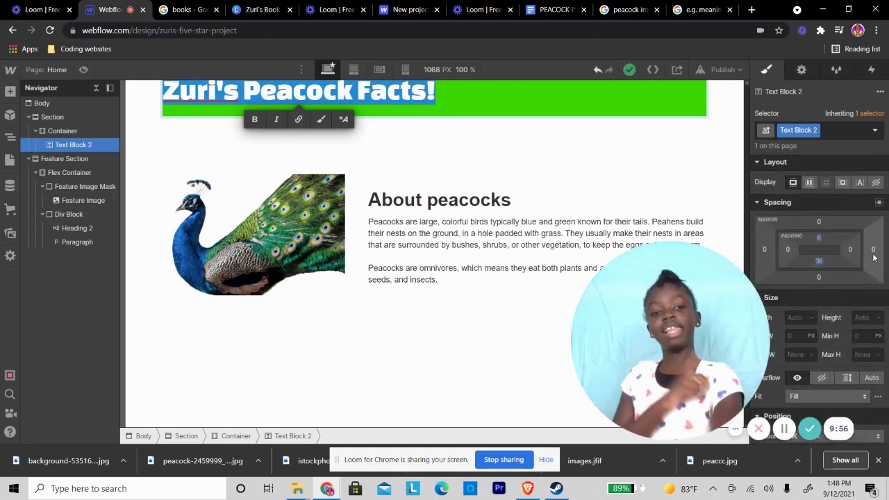
mouse_move(874, 258)
left_mouse_down()
mouse_move(882, 253)
mouse_move(860, 253)
left_mouse_up()
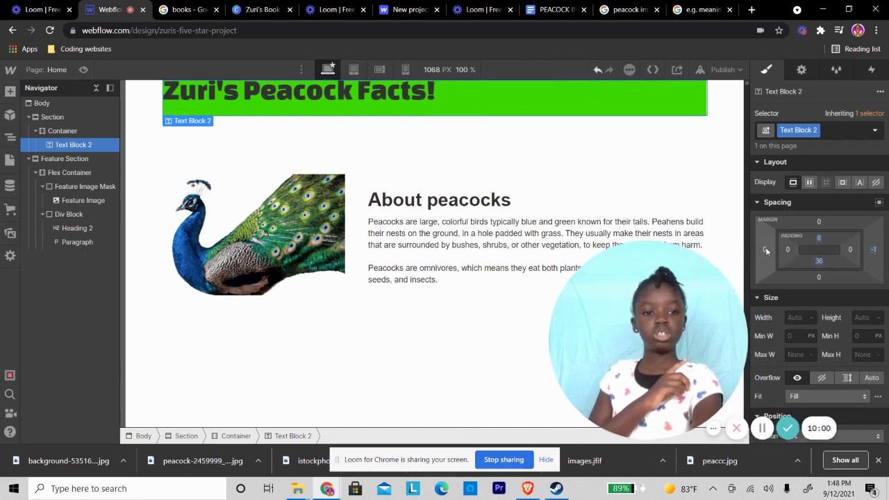
left_click_drag(761, 250, 633, 237)
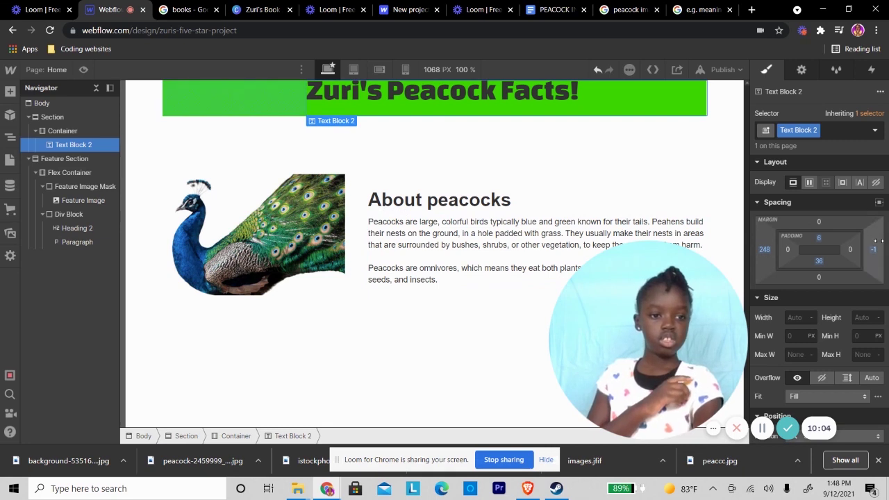
mouse_move(873, 249)
left_mouse_down()
mouse_move(851, 248)
mouse_move(881, 250)
mouse_move(864, 255)
left_mouse_up()
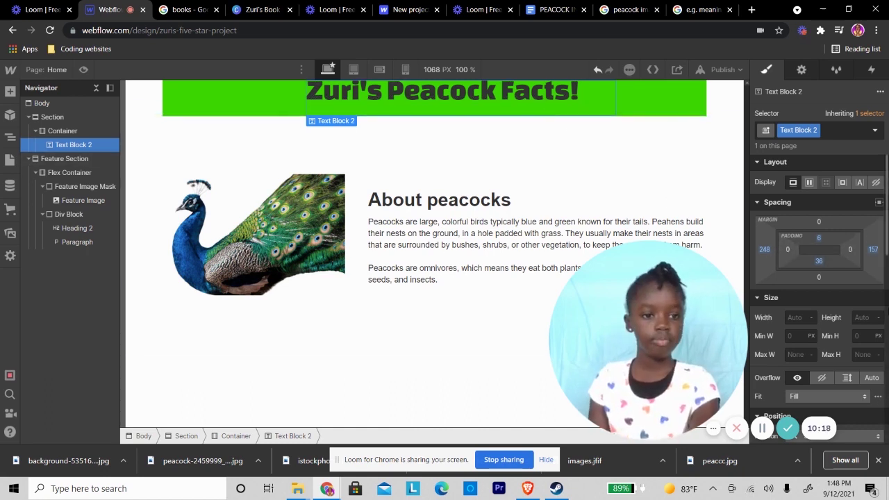
left_click_drag(818, 278, 815, 205)
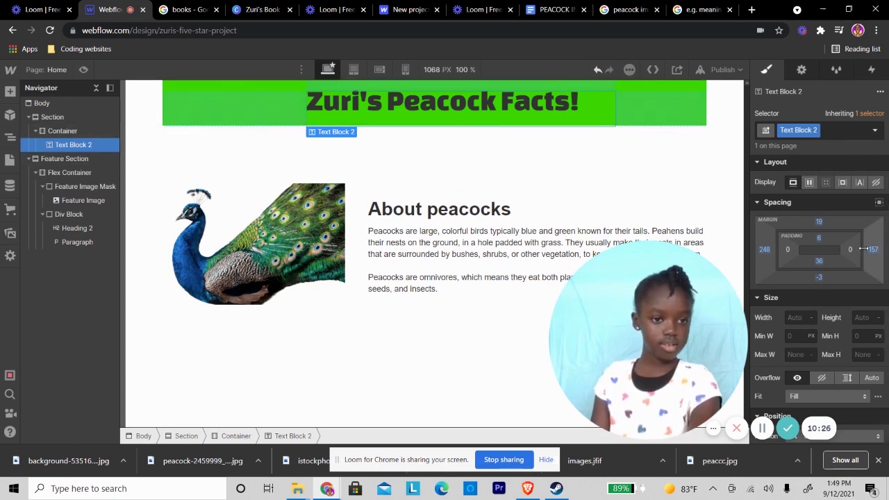
left_click_drag(854, 249, 848, 249)
- Give the header container 45 px right padding
left_click(689, 101)
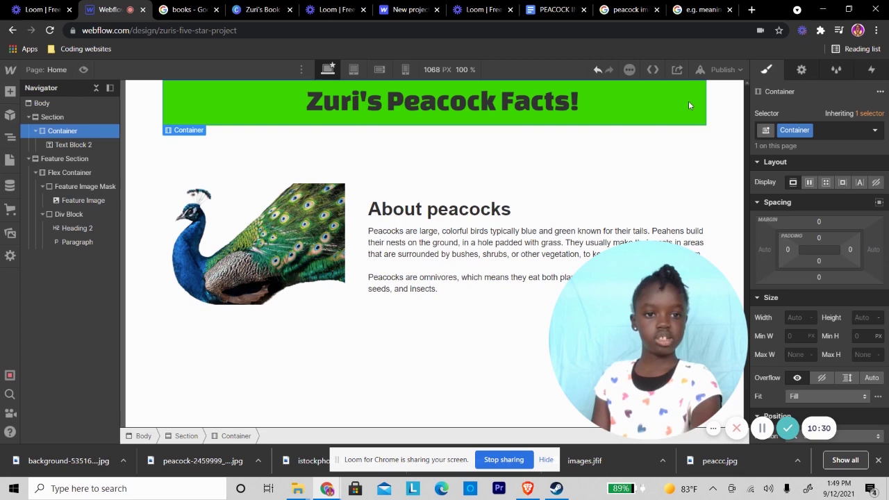
mouse_move(851, 249)
left_mouse_down()
mouse_move(821, 255)
mouse_move(857, 249)
left_mouse_up()
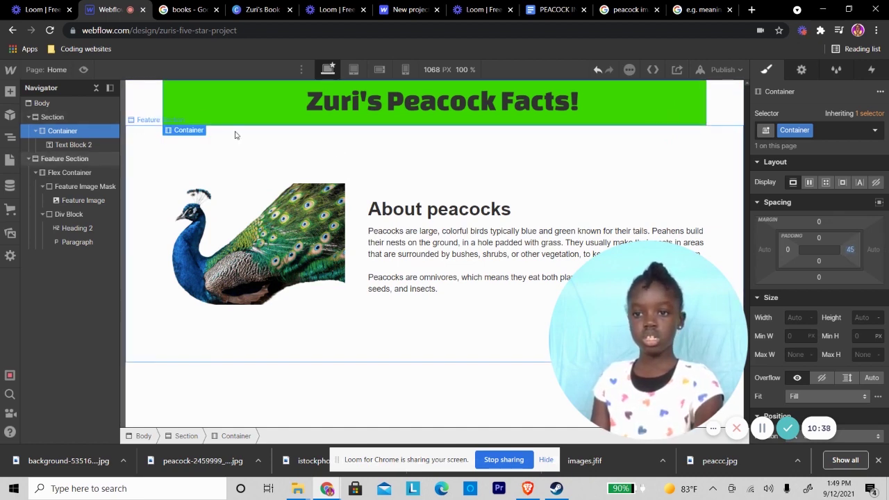
left_click(145, 113)
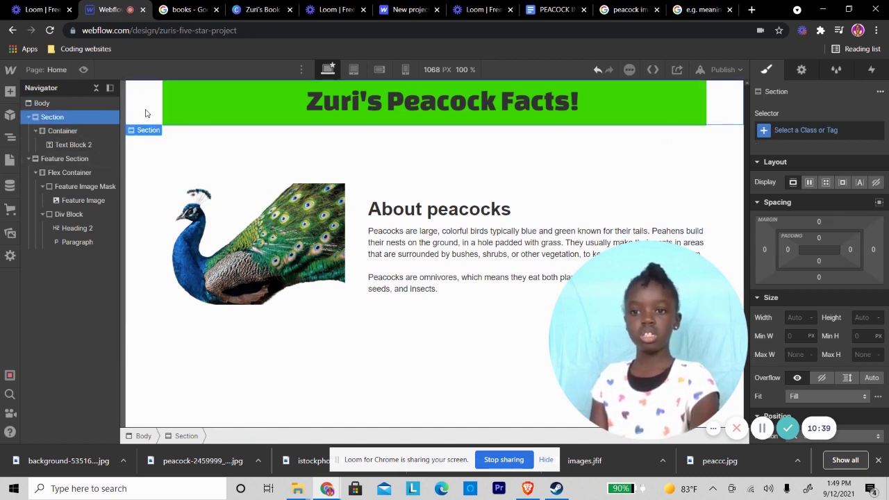
left_click(664, 107)
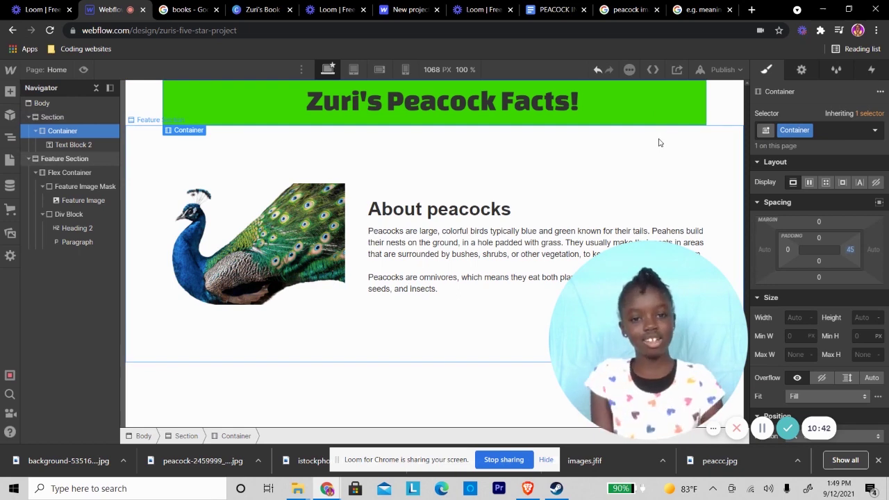
- Colour the 'Peacock Facts!' title text dark red #820002
double_click(580, 104)
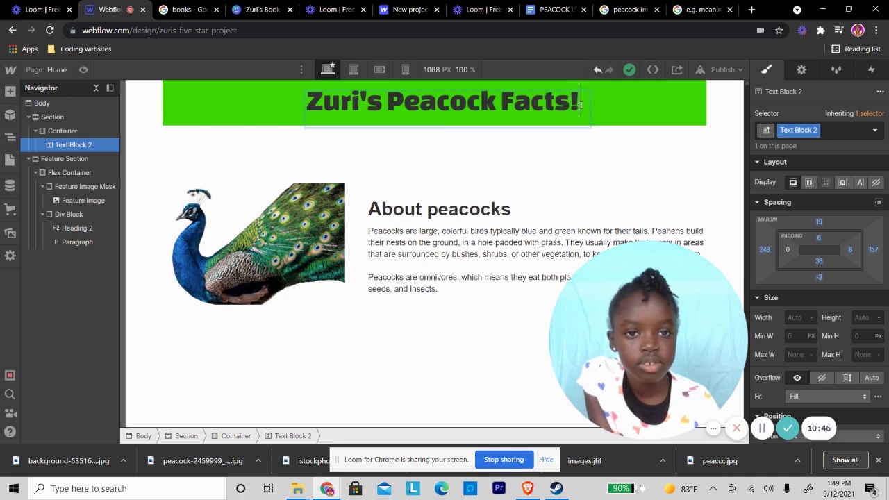
left_click_drag(580, 104, 232, 93)
left_click_drag(300, 105, 299, 104)
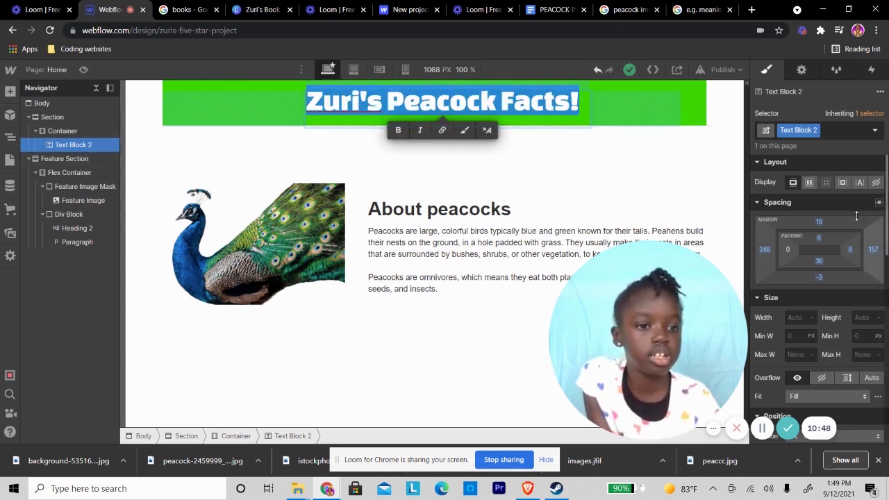
scroll(828, 210, "down", 3)
scroll(828, 215, "down", 5)
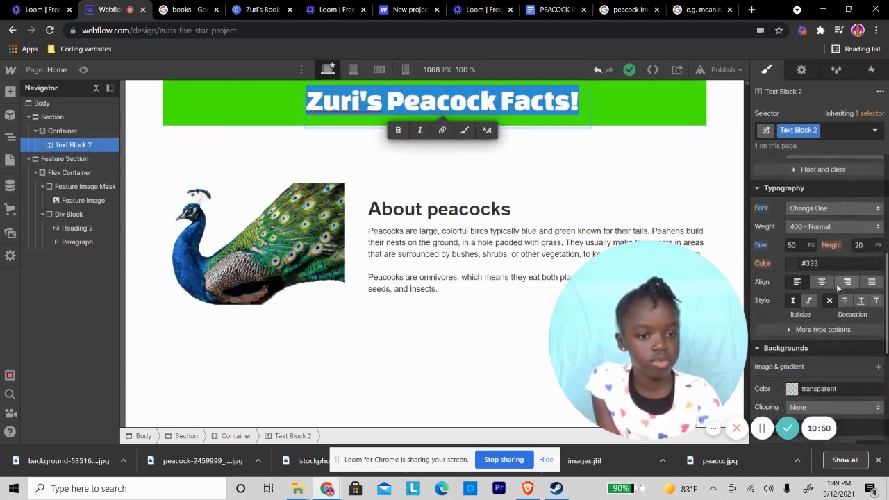
left_click(790, 202)
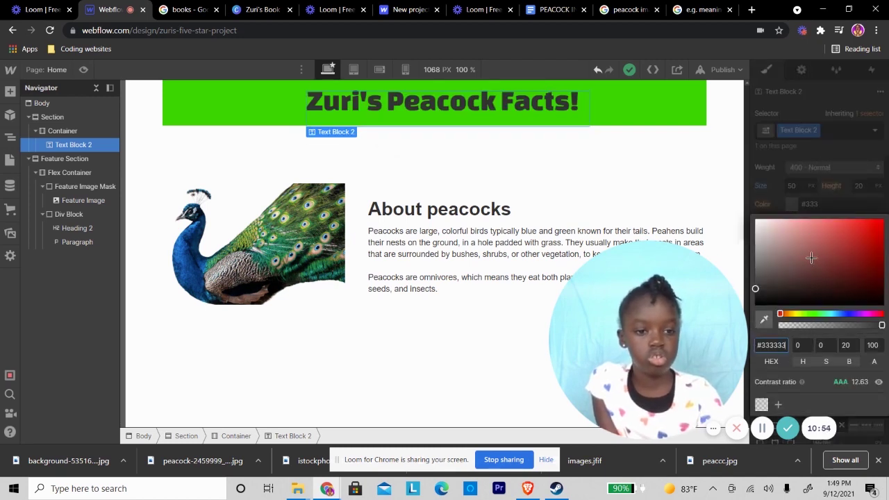
left_click_drag(812, 258, 880, 224)
left_click_drag(856, 259, 857, 290)
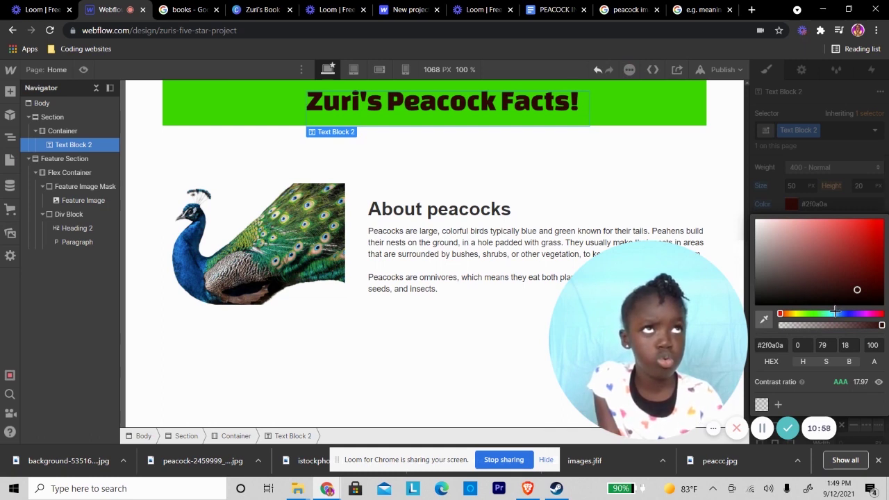
left_click_drag(835, 311, 881, 313)
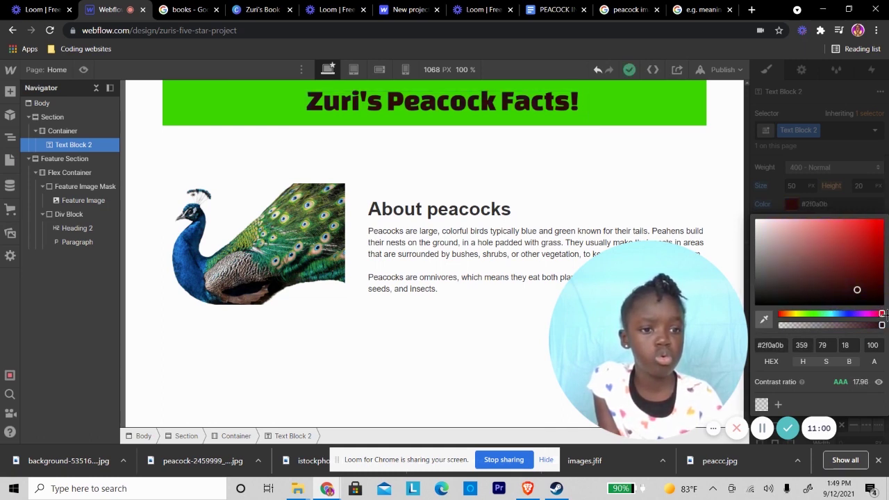
left_click(861, 261)
left_click_drag(871, 236, 885, 262)
left_click(836, 183)
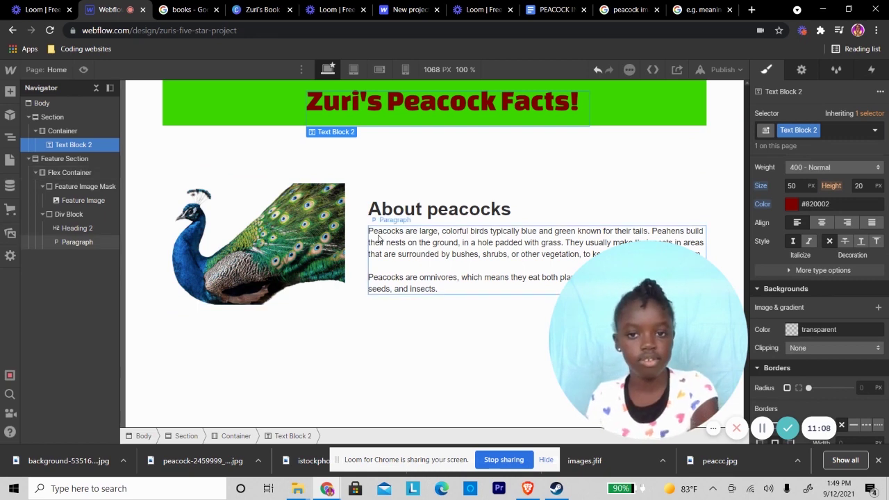
left_click(405, 369)
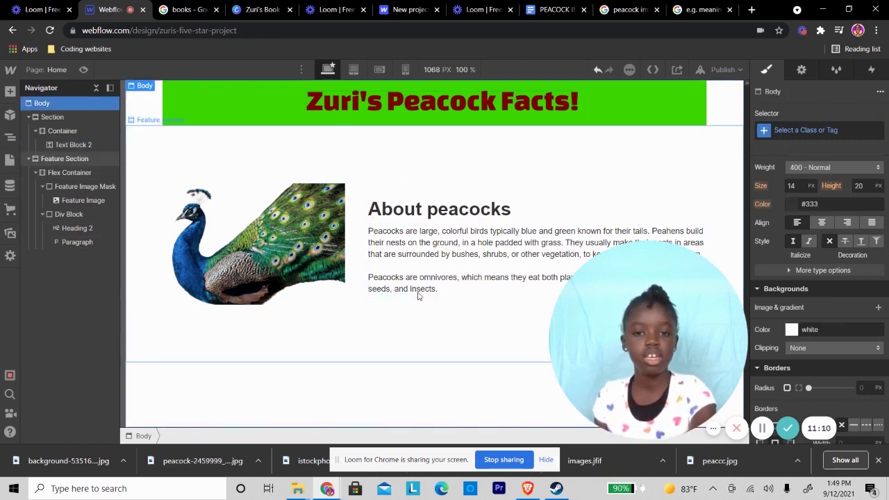
- Select the page Body and add a radial gradient background with a white stop
left_click(423, 255)
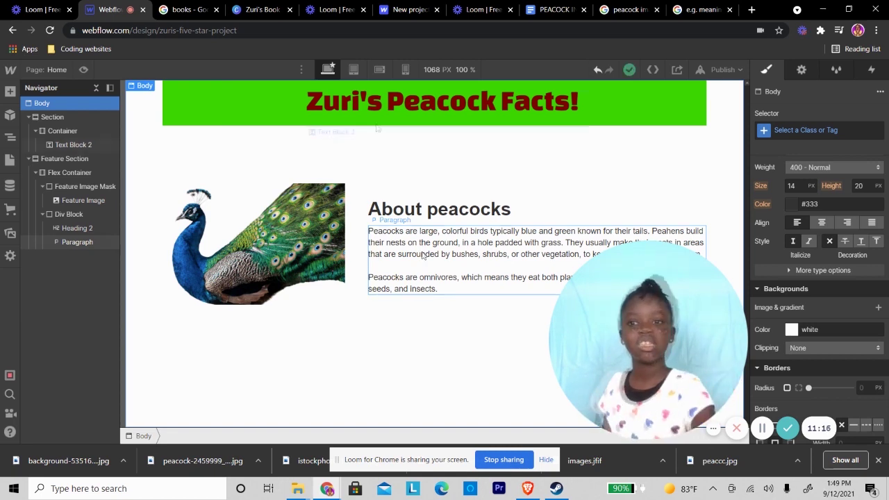
left_click(145, 154)
left_click(147, 152)
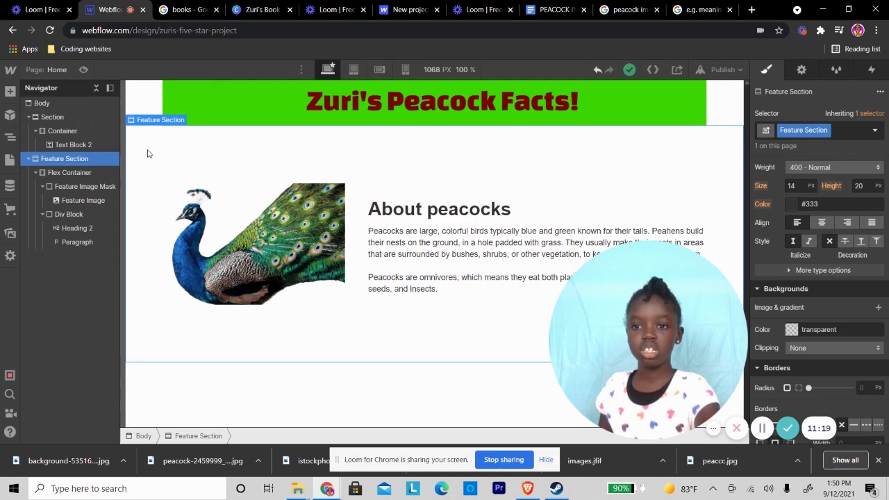
left_click(154, 394)
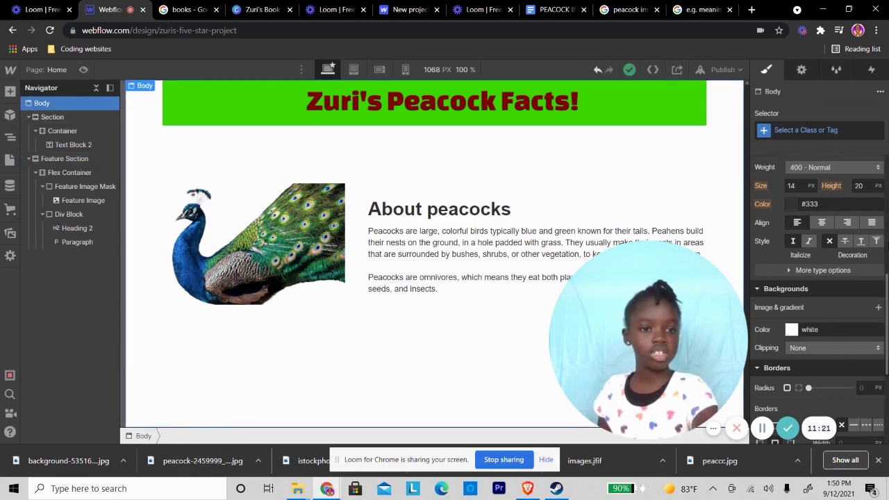
scroll(851, 156, "down", 2)
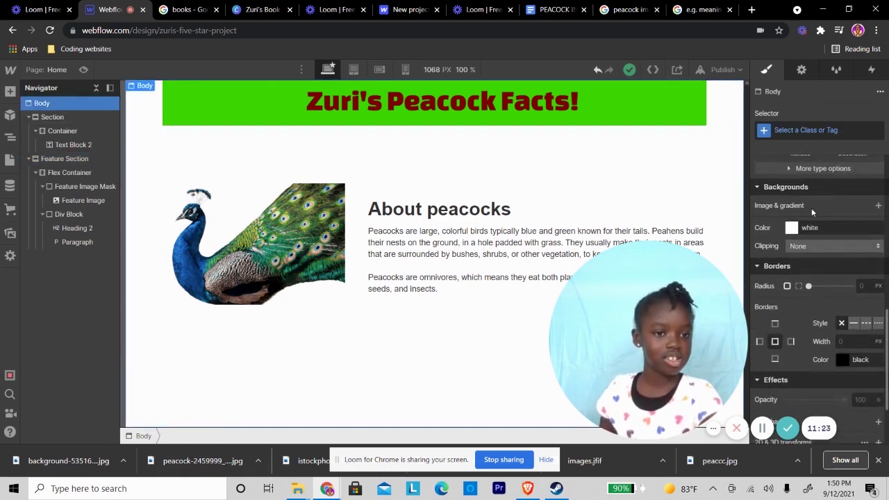
left_click(877, 207)
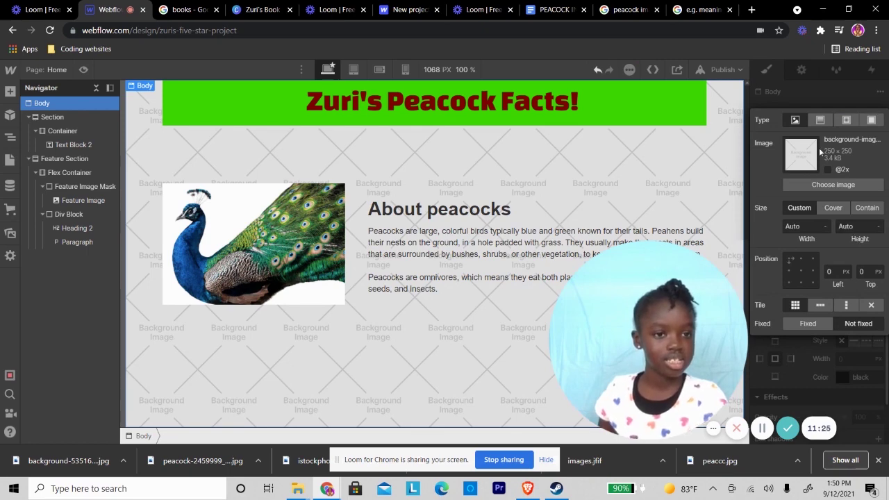
left_click(849, 119)
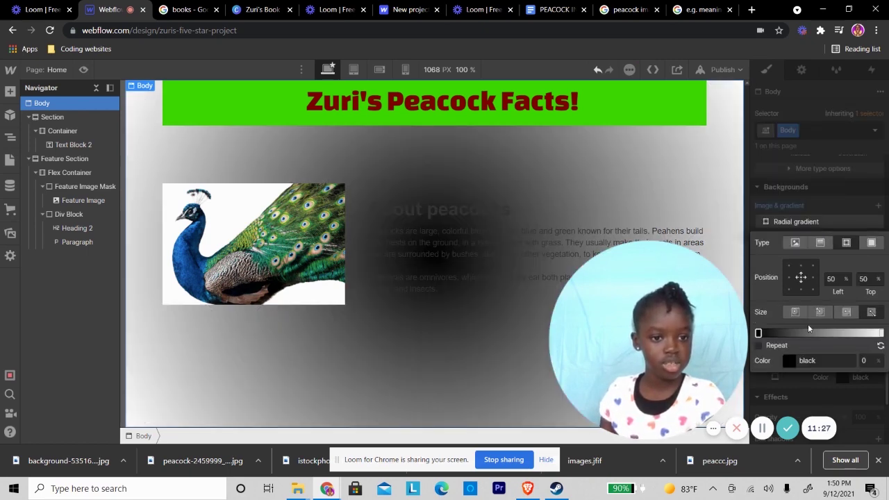
mouse_move(761, 334)
left_mouse_down()
mouse_move(882, 340)
mouse_move(759, 334)
left_mouse_up()
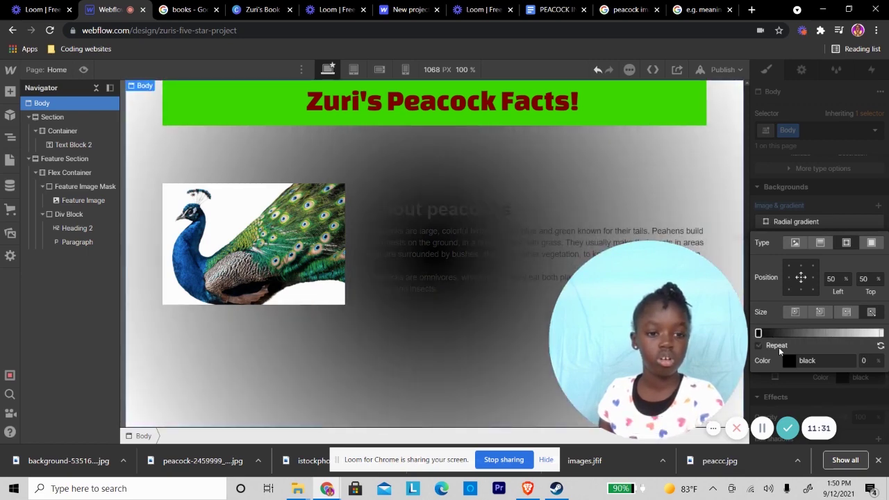
left_click(788, 360)
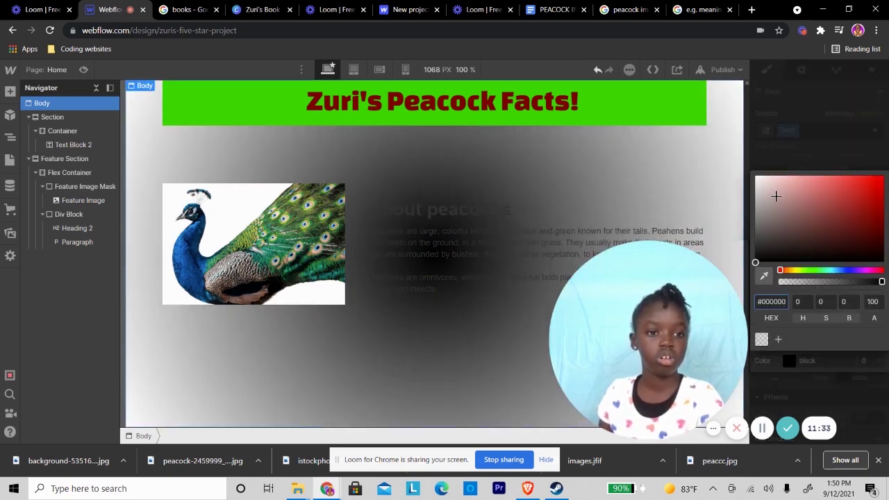
left_click_drag(776, 197, 751, 175)
left_click(804, 128)
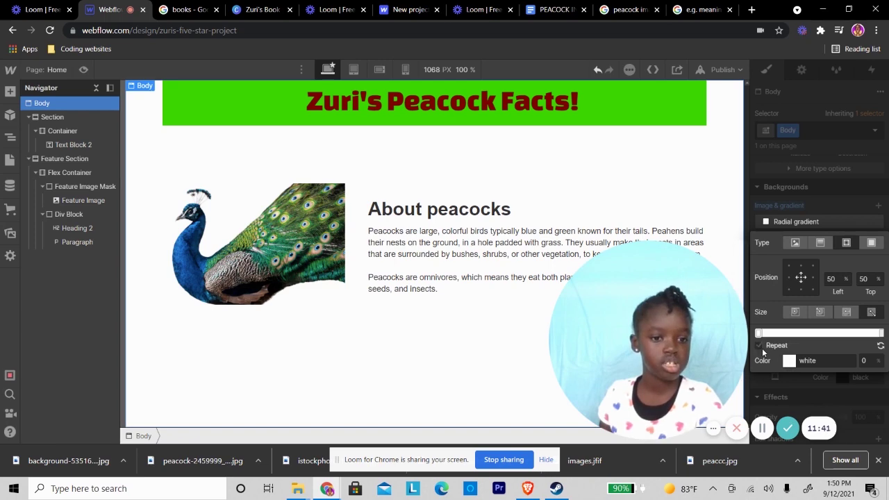
- Set the radial gradient's colour to aqua #00efc3
left_click(790, 362)
left_click_drag(800, 207, 779, 285)
left_click_drag(847, 213, 885, 181)
left_click_drag(816, 272, 827, 275)
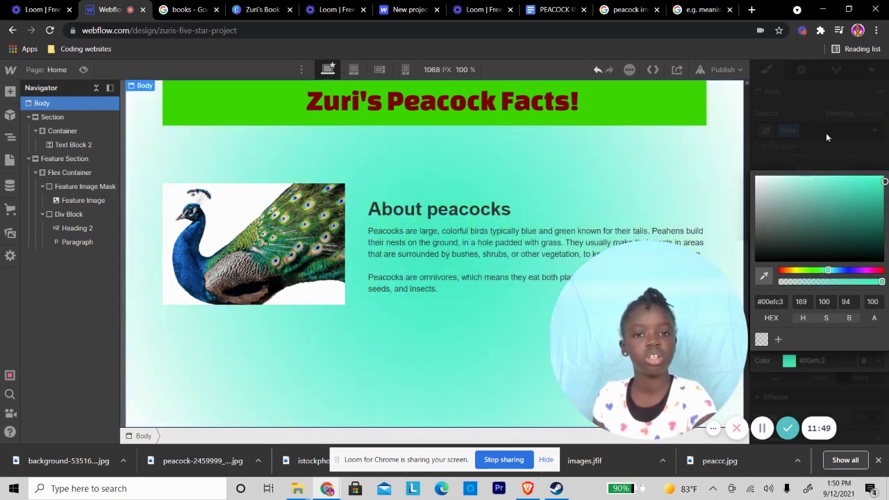
left_click(815, 105)
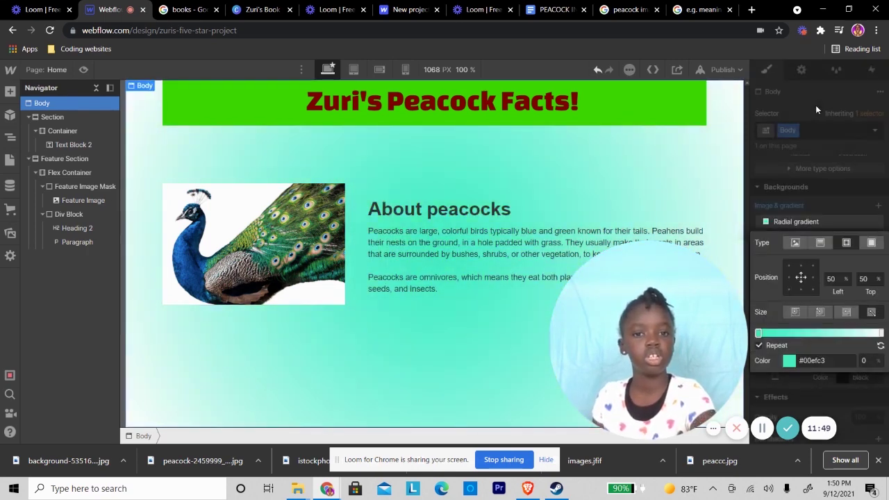
left_click(835, 183)
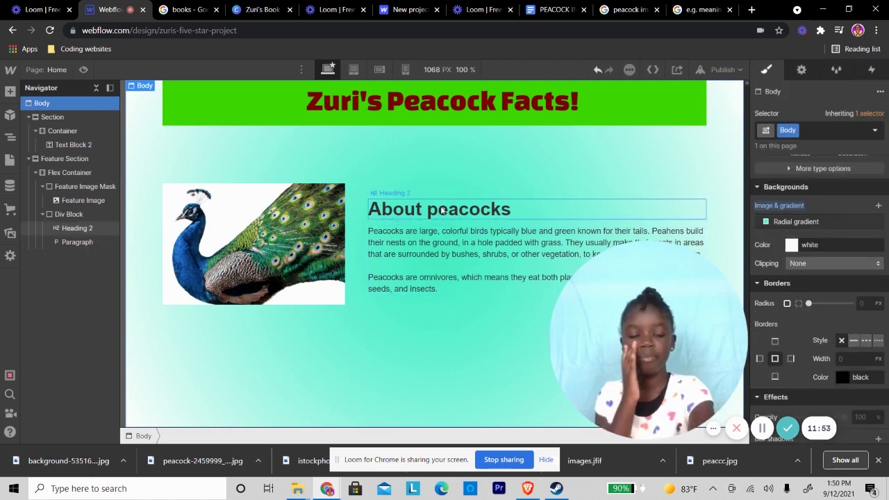
left_click(354, 191)
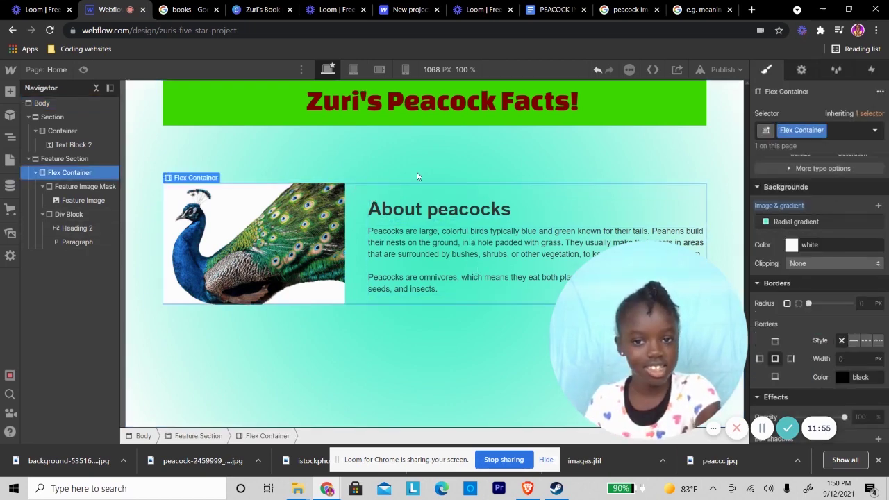
- Give the feature box a Color background of white at 50% opacity, rgba(255,255,255,0.5)
scroll(865, 256, "down", 1)
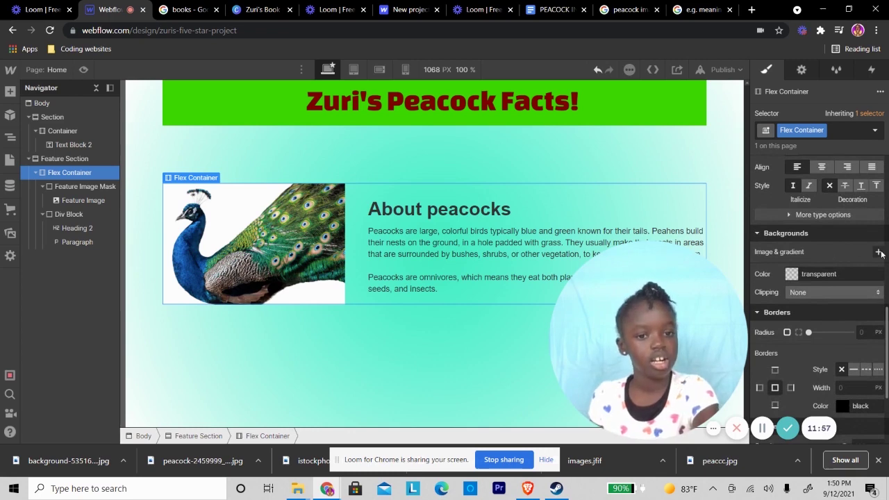
left_click(878, 252)
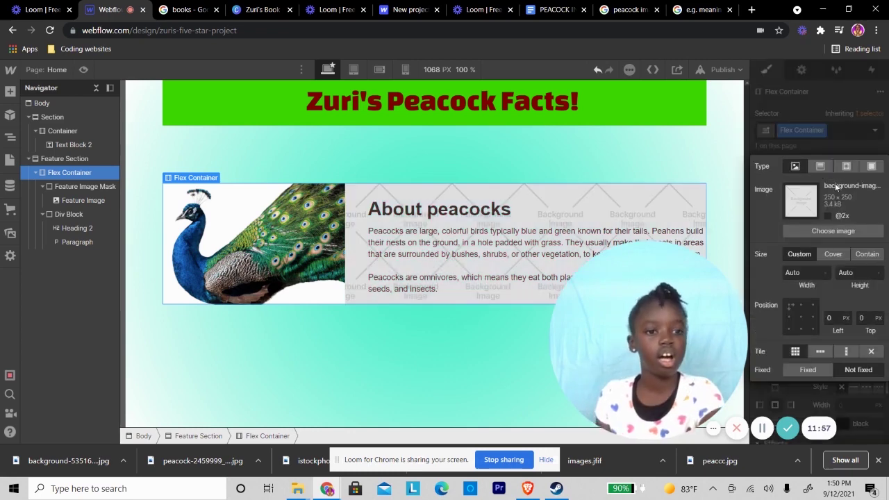
left_click(871, 166)
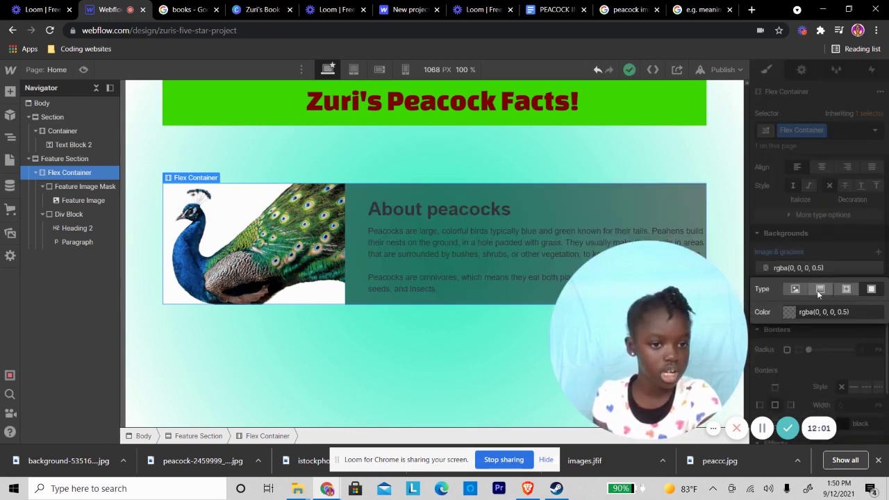
left_click(789, 312)
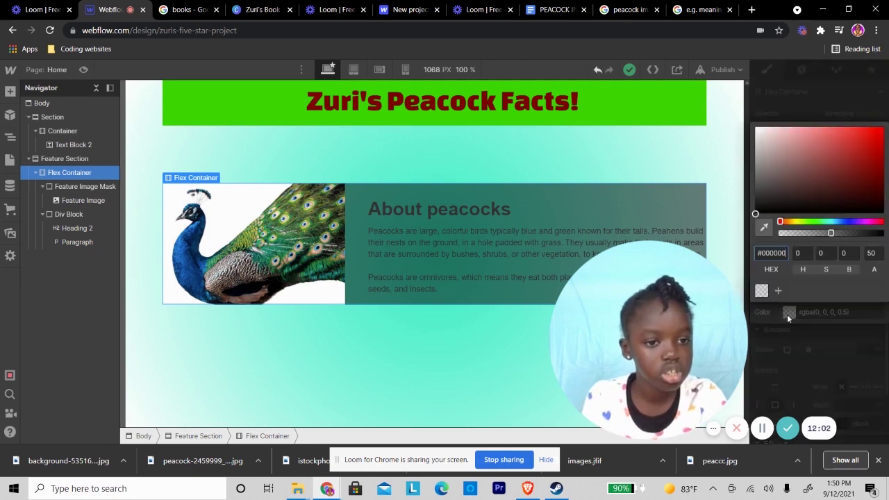
left_click(810, 188)
left_click(873, 143)
left_click_drag(874, 179, 870, 232)
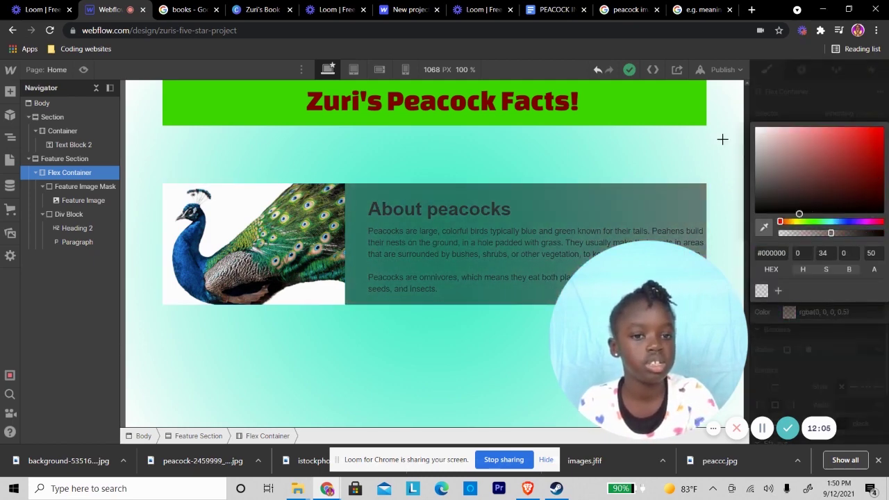
left_click_drag(722, 139, 721, 123)
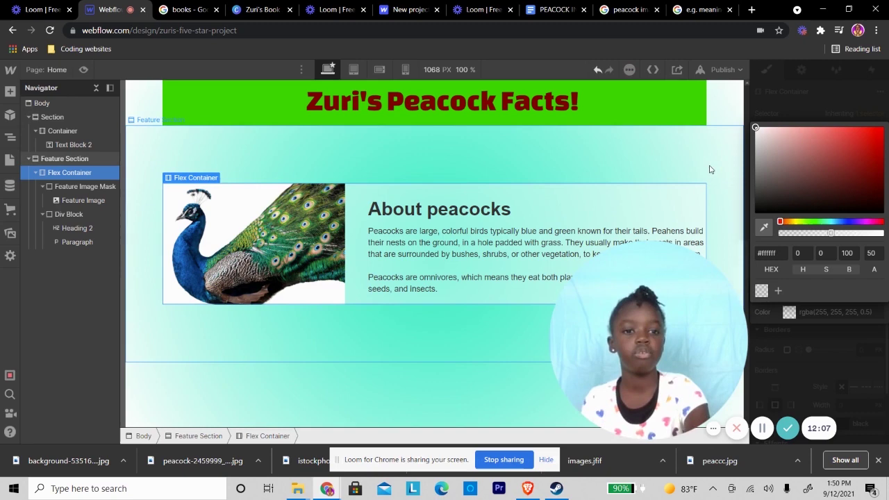
left_click(785, 88)
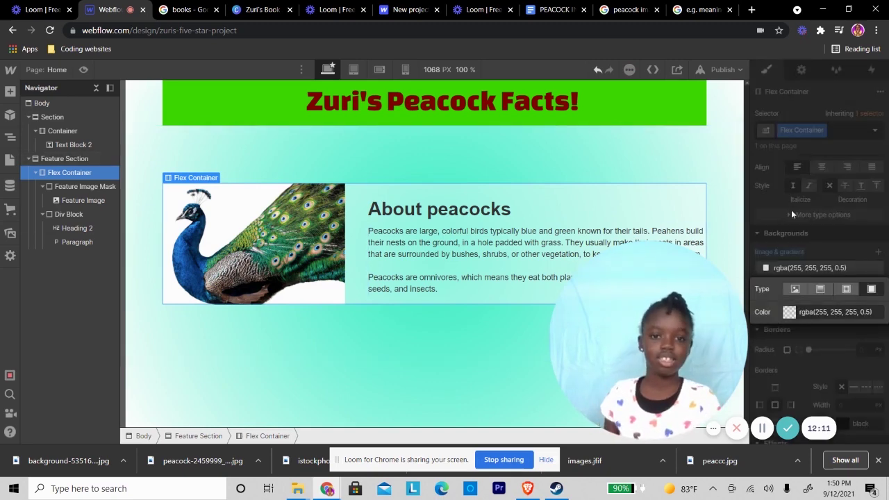
- Select the About peacocks Flex Container through the Feature Section and its text column
left_click(561, 174)
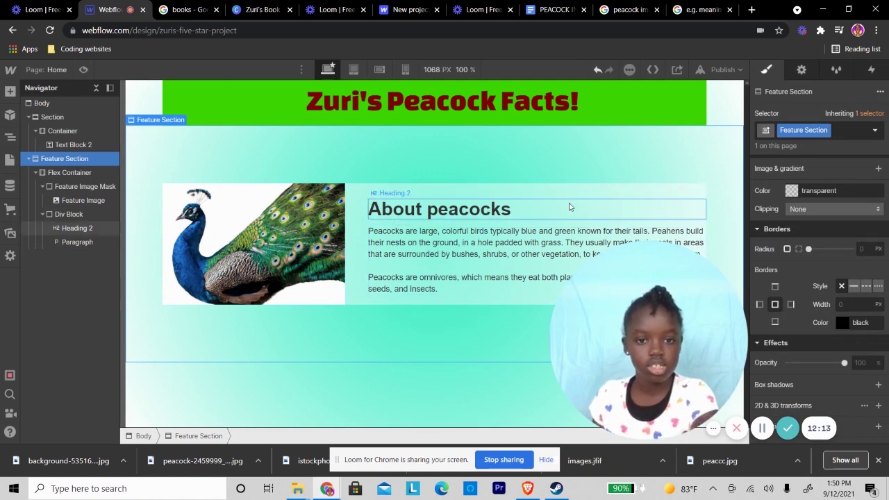
left_click(570, 192)
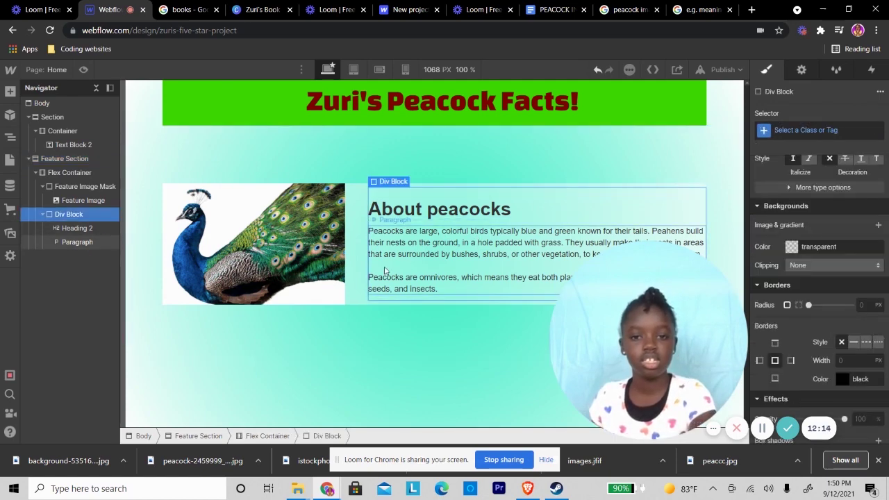
left_click(355, 236)
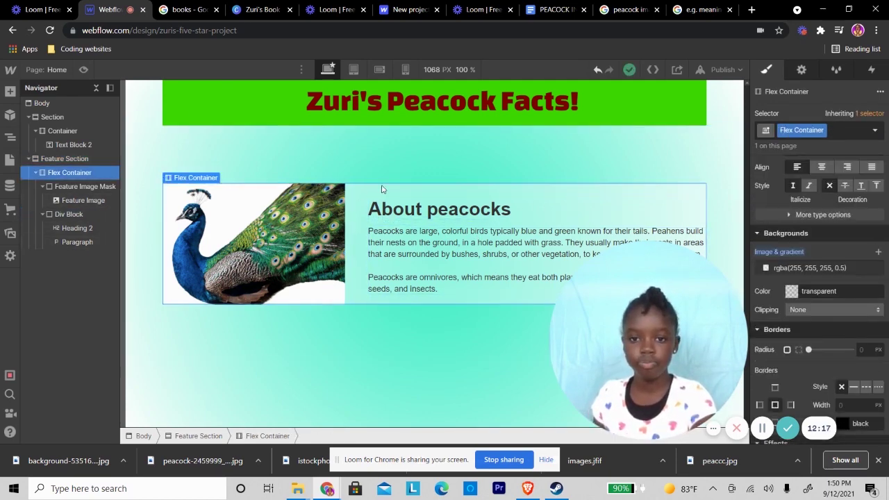
- Insert a prebuilt Hero layout below the Feature Section
left_click(35, 172)
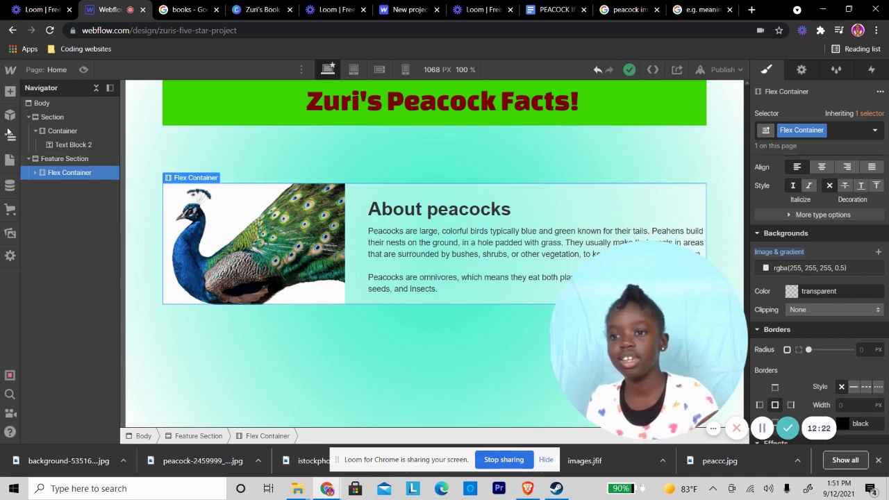
left_click(314, 387)
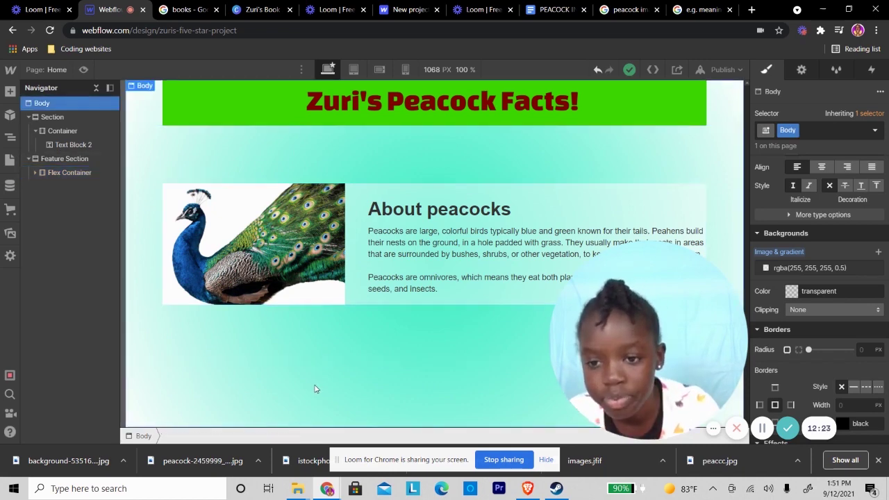
left_click(294, 343)
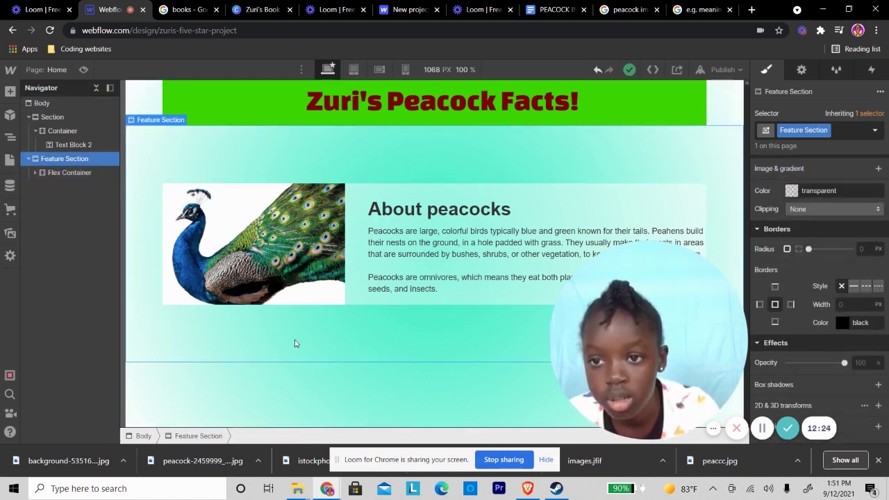
left_click(10, 91)
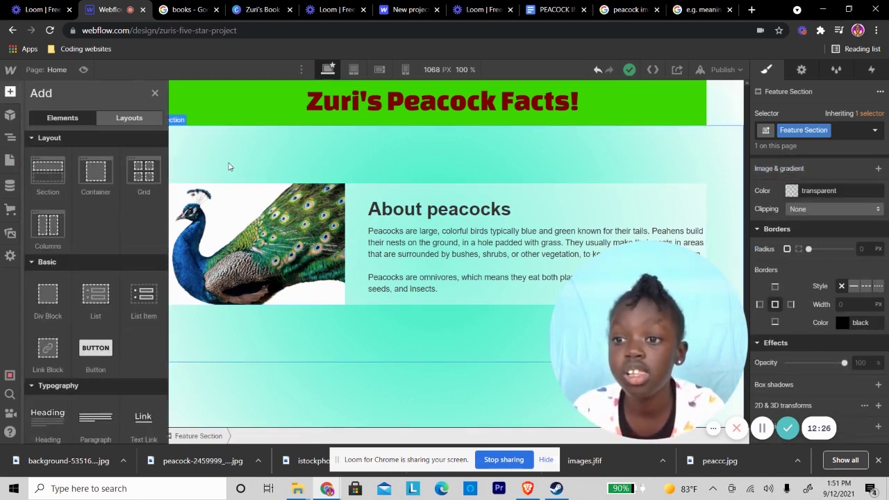
left_click(129, 118)
mouse_move(137, 241)
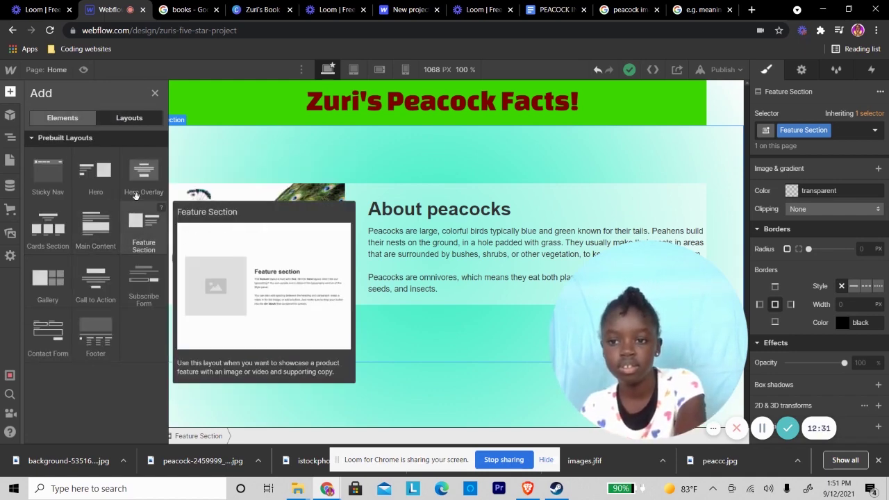
left_click(95, 174)
- Select the new Hero heading and start editing its text to read Fun Facts
left_click(183, 222)
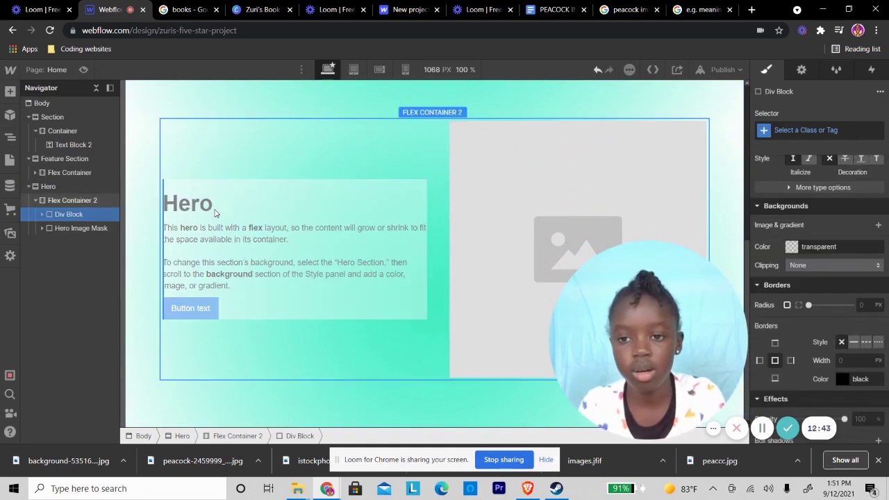
left_click(212, 208)
double_click(191, 205)
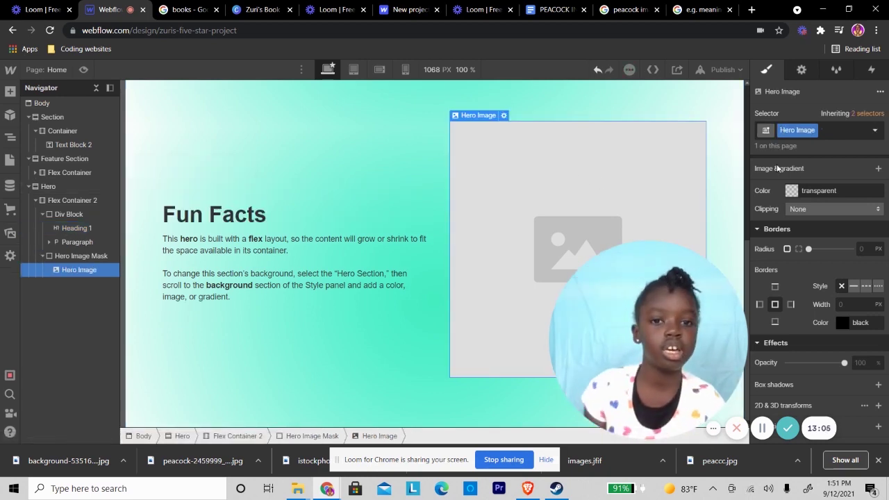
- Upload peacock-2459999_340.jpg as the Fun Facts hero image
left_click(503, 115)
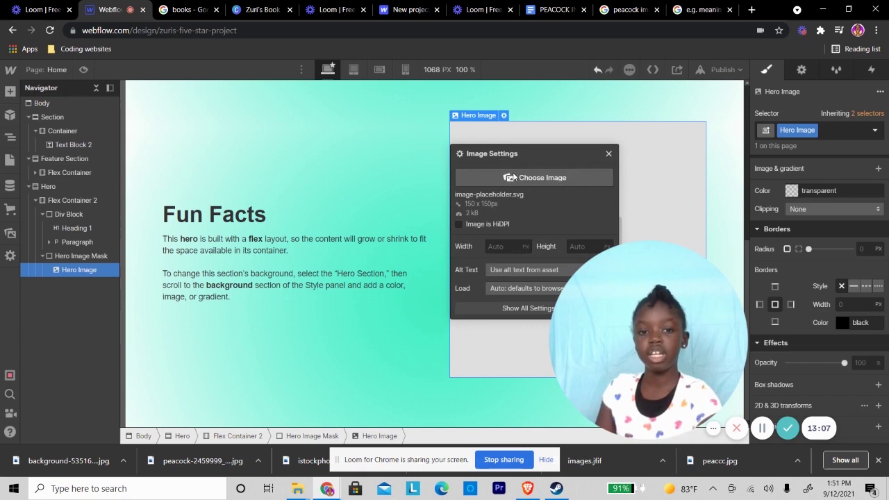
left_click(528, 177)
left_click(151, 121)
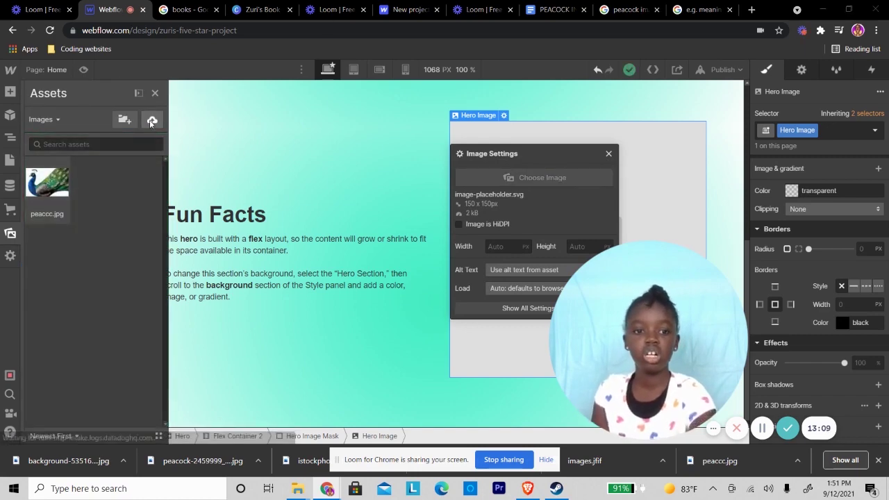
double_click(393, 109)
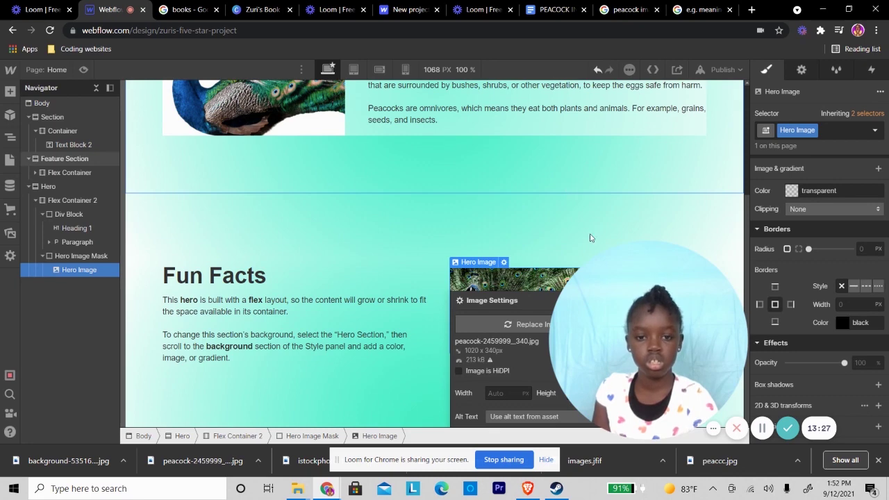
left_click_drag(577, 267, 565, 94)
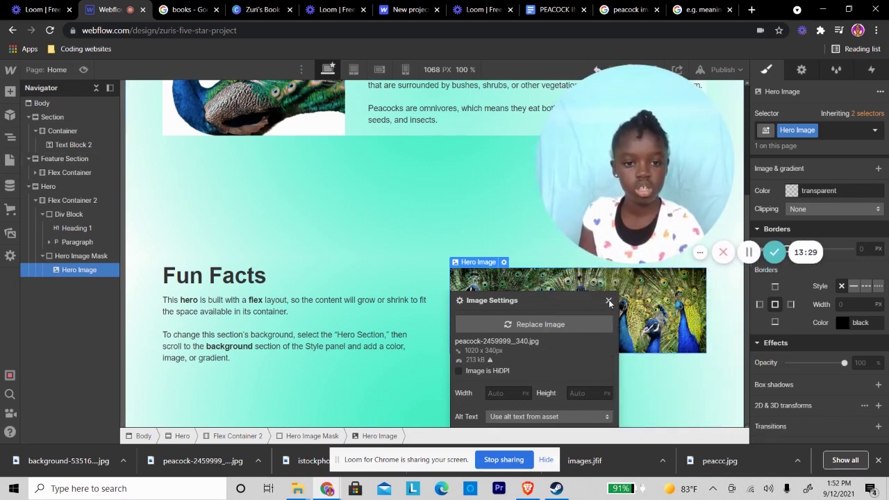
left_click(609, 302)
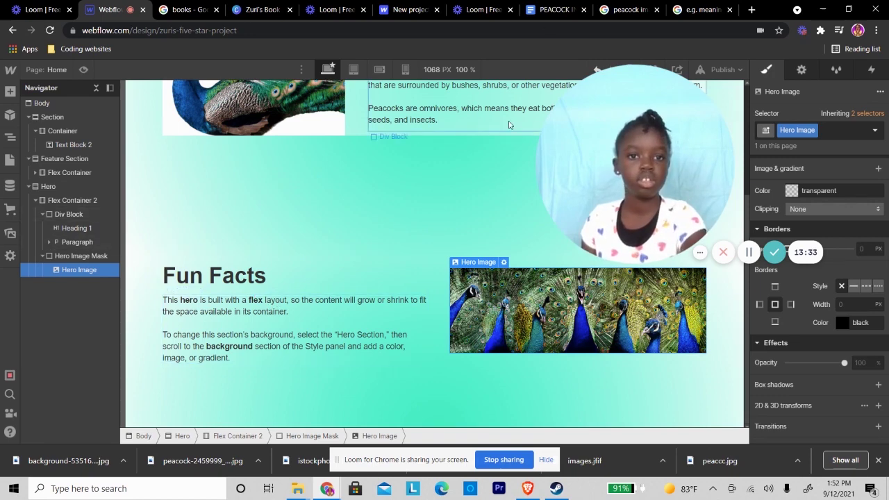
- In the PEACOCK INFO doc, select the 'Peacocks Take Three Years to Grow Their Tail Feathers' line
left_click(549, 9)
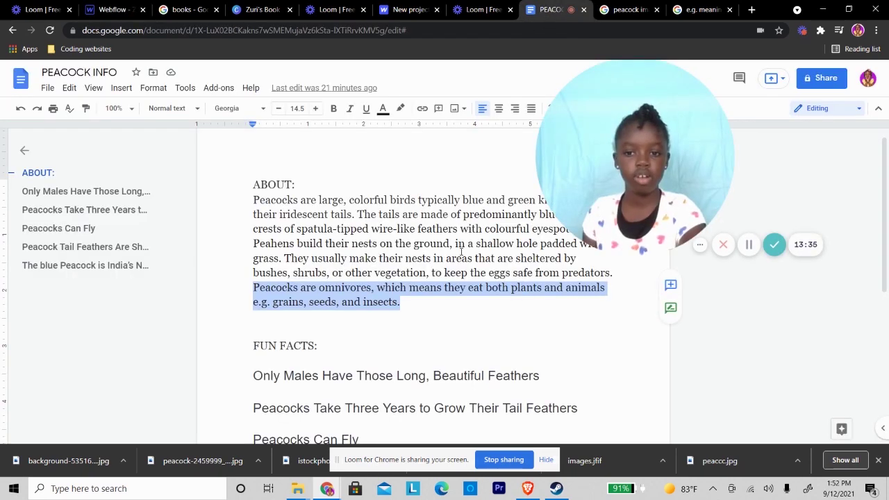
scroll(449, 253, "down", 2)
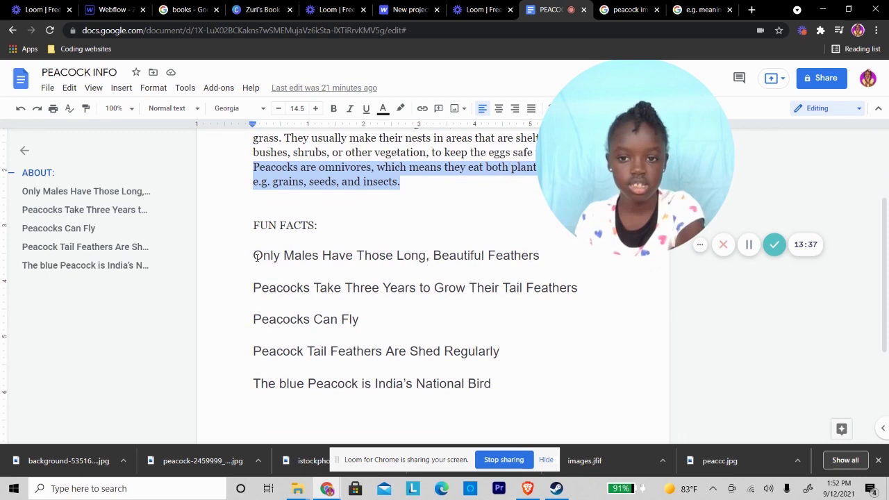
left_click_drag(257, 257, 536, 254)
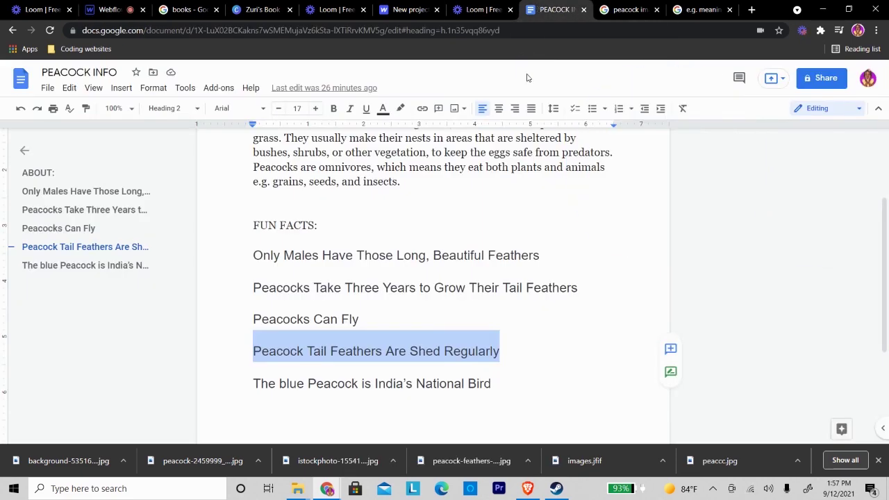
scroll(340, 238, "down", 1)
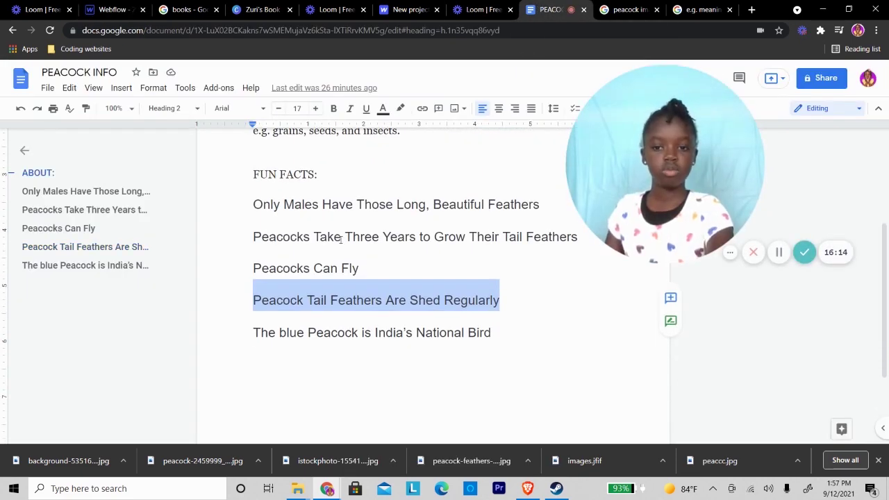
triple_click(340, 239)
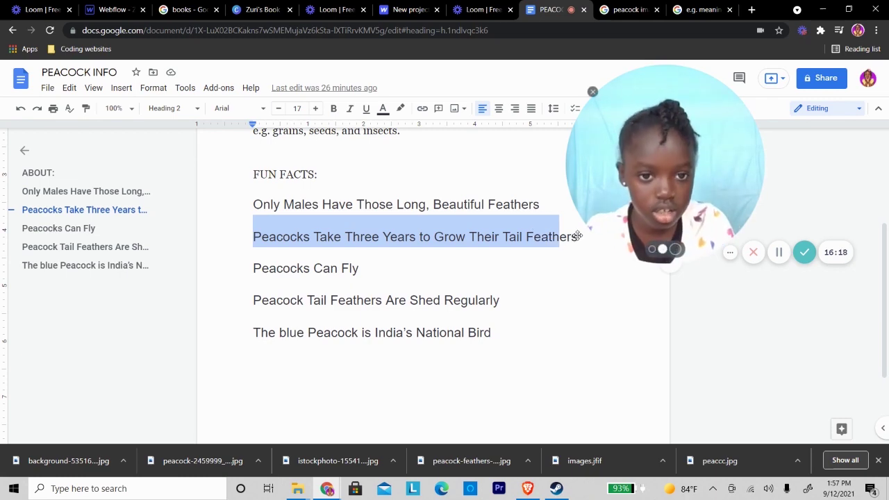
left_click_drag(665, 208, 783, 209)
left_click(580, 228)
left_click_drag(580, 228, 252, 233)
key("ctrl+c")
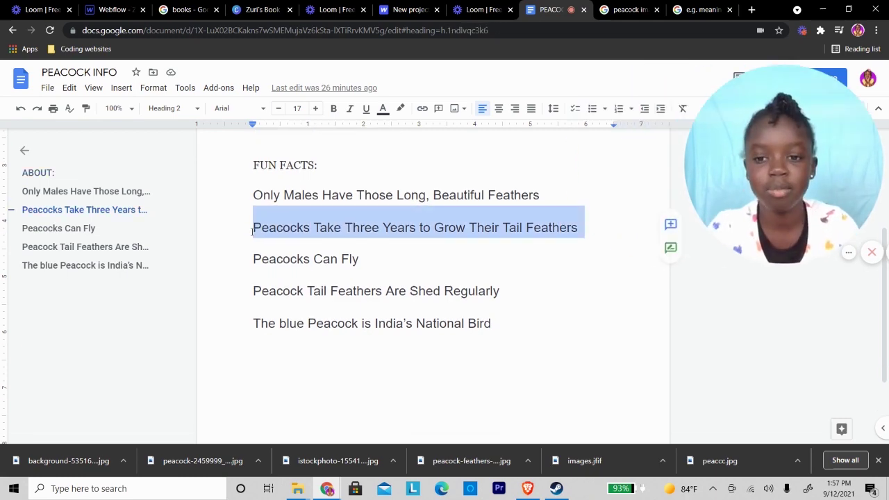
- Paste the copied fact into the Fun Facts paragraph as point 4 and add 'tails' after Peacocks
left_click(111, 9)
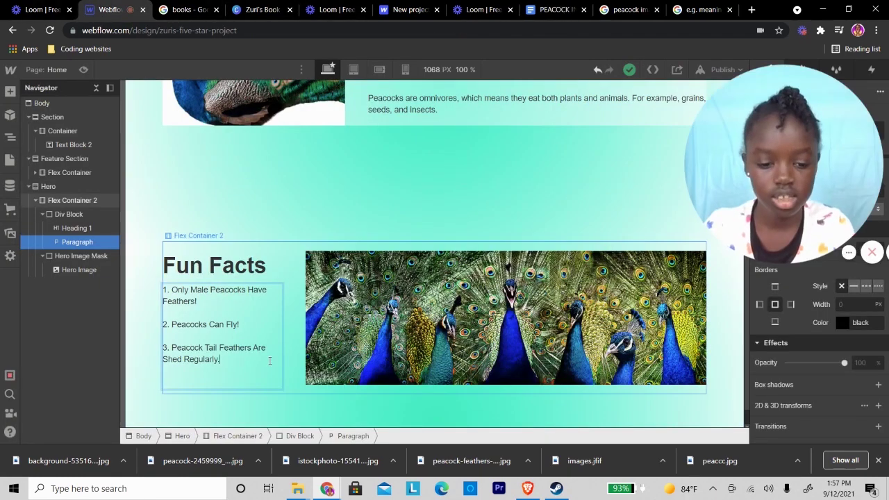
key("ctrl+v")
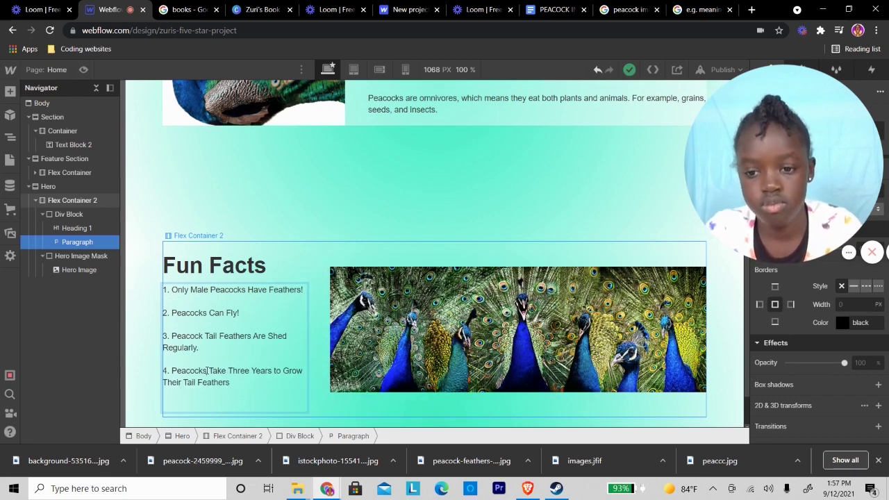
left_click(207, 370)
type("tails")
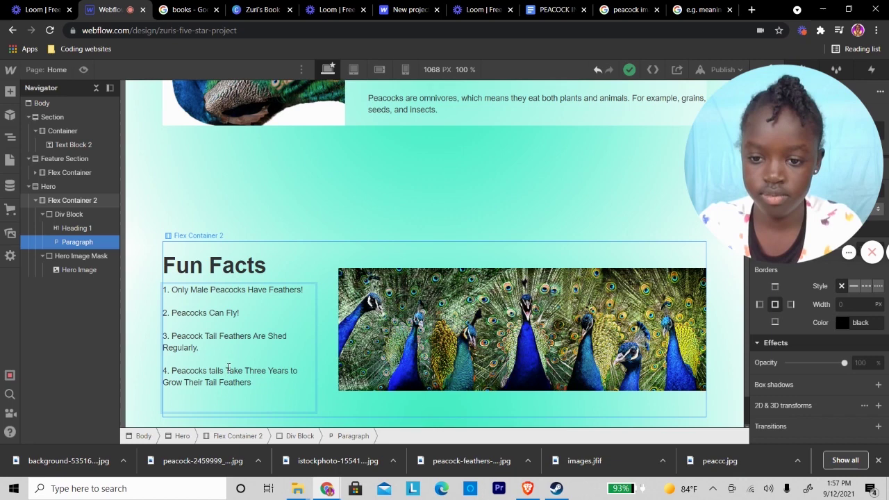
left_click(231, 371)
key("BackSpace")
type("t")
key("ctrl+z")
key("ctrl+z")
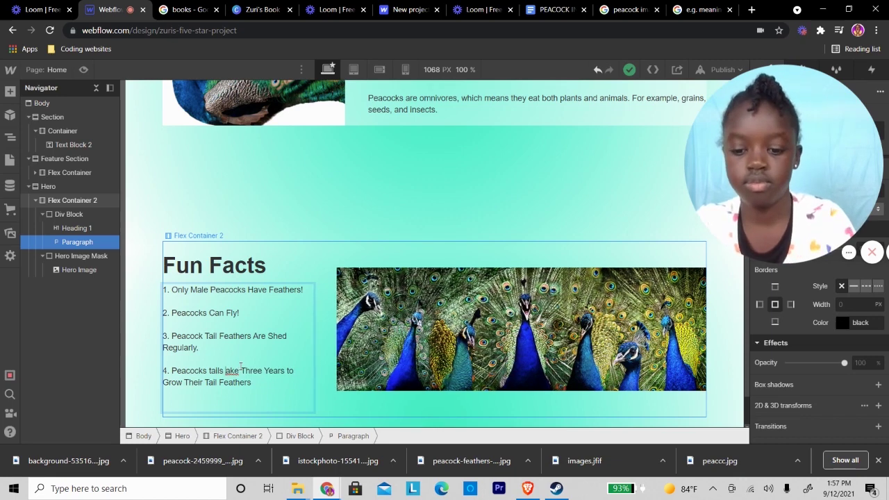
- Capitalize 'Tails' and replace 'Their Tail Feathers' with 'Fully!' in point 4
left_click(210, 371)
key("BackSpace")
type("T")
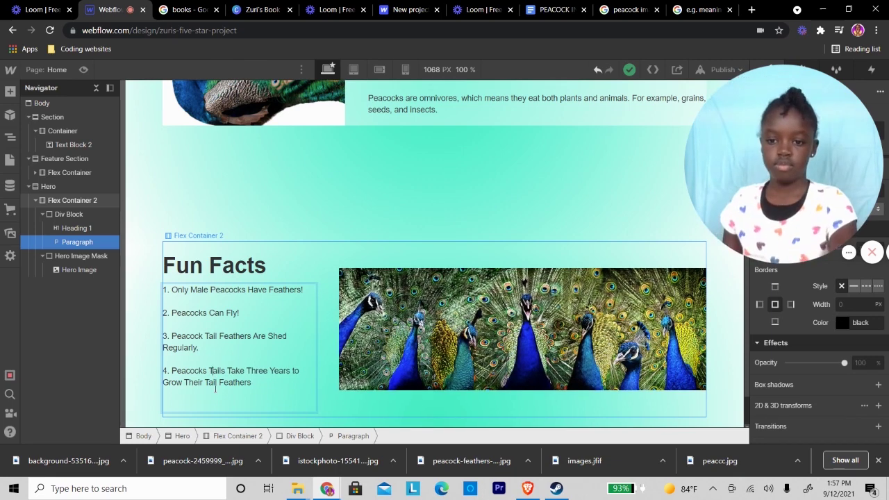
left_click_drag(184, 382, 254, 382)
key("BackSpace")
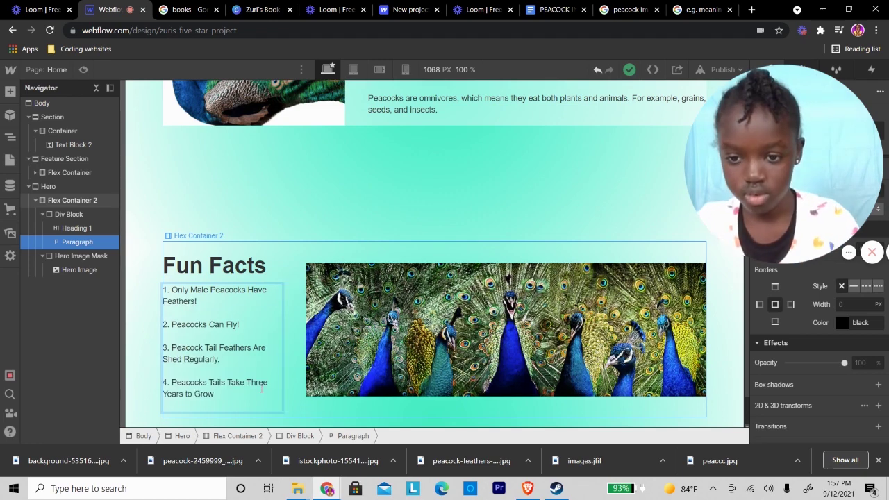
type("Fully!")
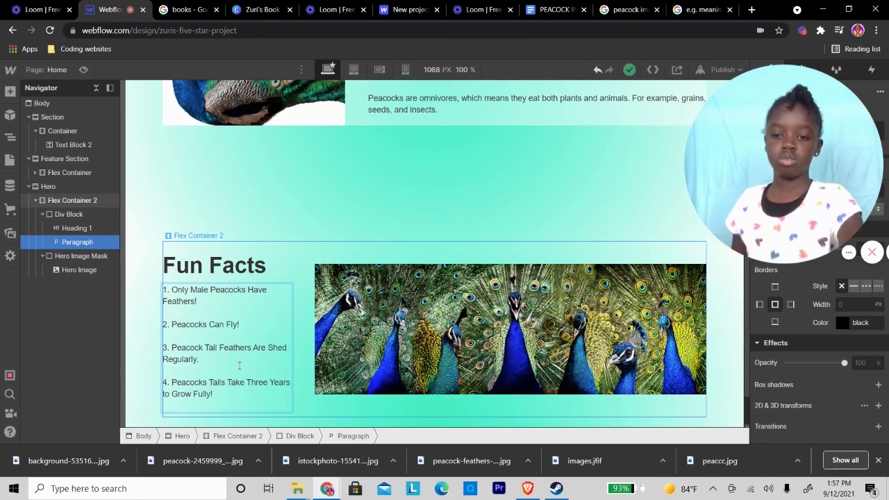
scroll(219, 361, "down", 1)
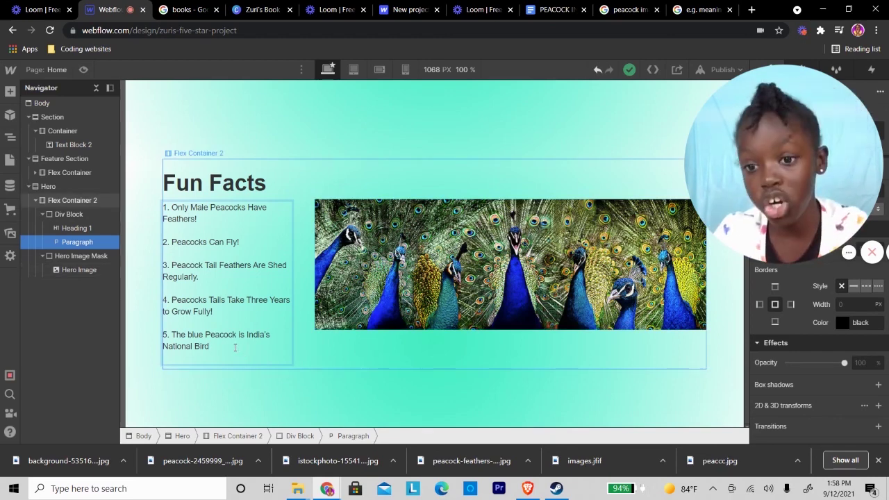
left_click(214, 182)
scroll(585, 287, "up", 4)
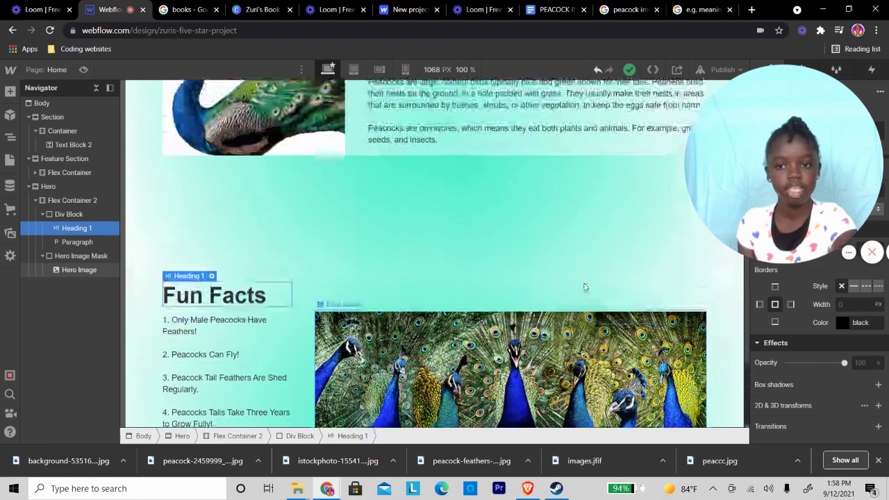
scroll(584, 287, "down", 2)
scroll(584, 287, "down", 2)
scroll(584, 287, "up", 4)
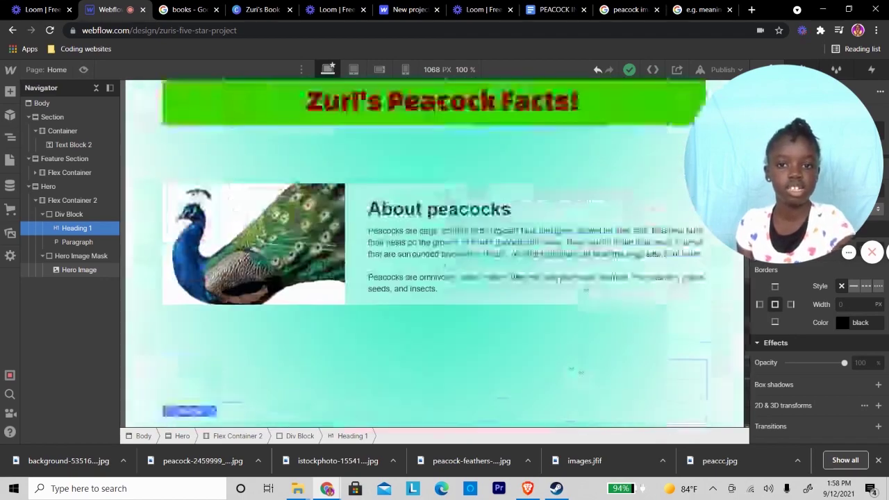
left_click(72, 200)
left_click(312, 154)
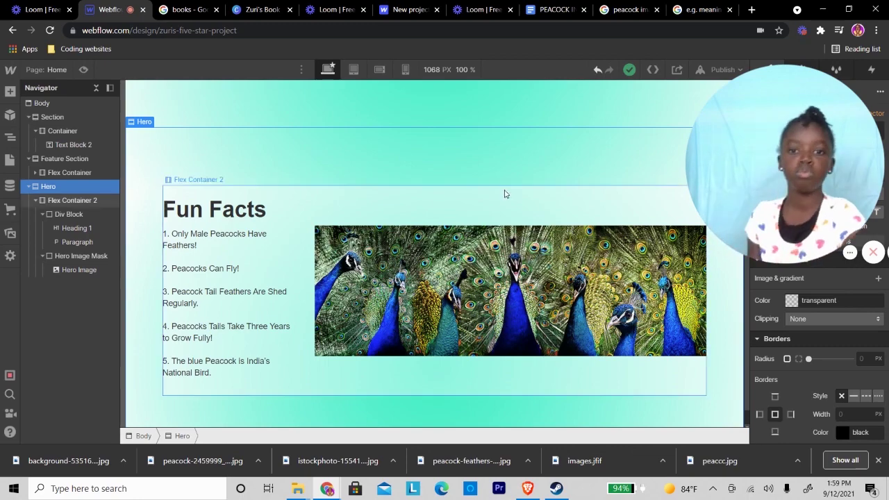
scroll(491, 151, "up", 2)
scroll(490, 150, "down", 2)
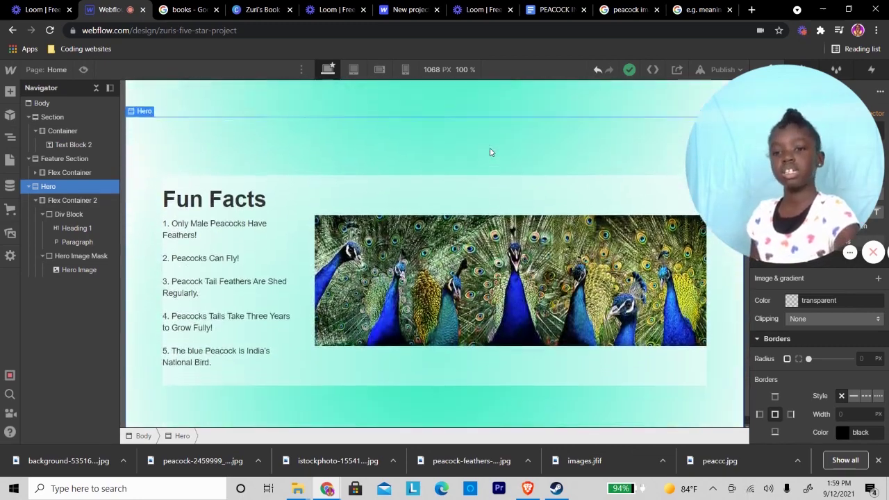
scroll(490, 151, "up", 4)
scroll(490, 151, "down", 3)
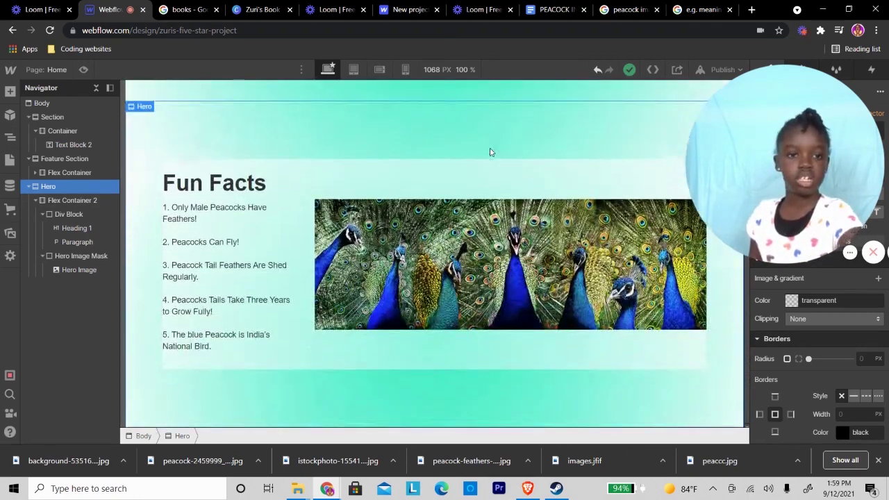
scroll(491, 151, "up", 3)
scroll(490, 151, "down", 1)
scroll(490, 151, "up", 2)
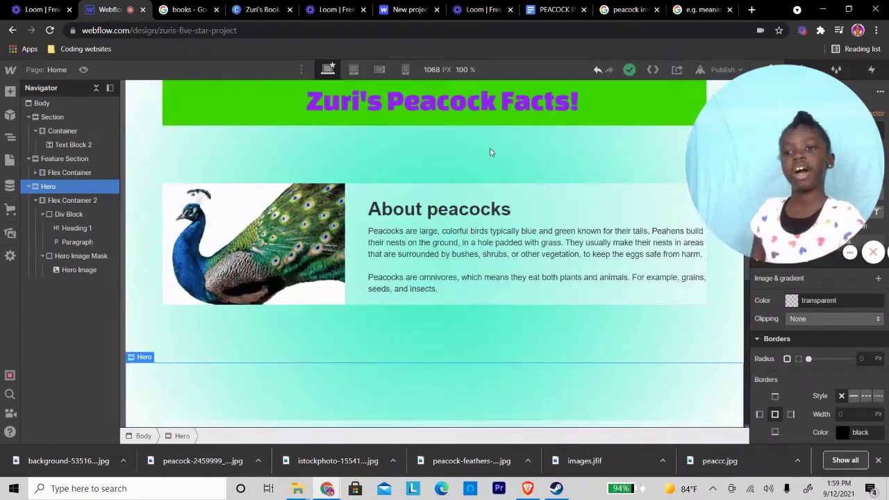
left_click(83, 69)
left_click(295, 138)
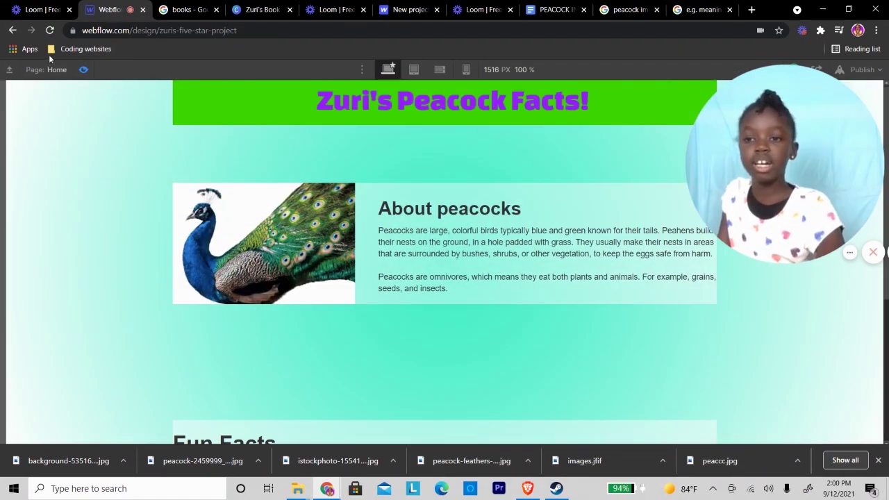
left_click(83, 69)
left_click_drag(713, 143, 692, 144)
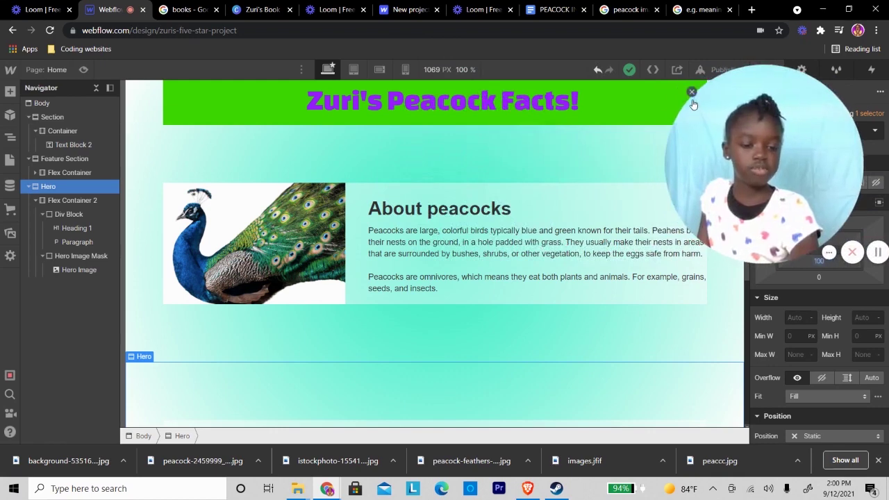
- Select the About peacocks container and bring up its Interactions panel
left_click(377, 189)
scroll(848, 349, "down", 10)
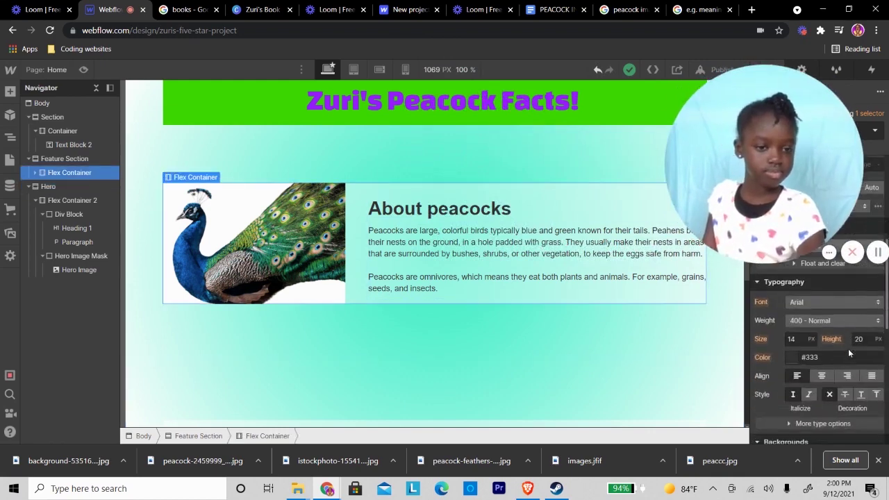
left_click_drag(822, 132, 701, 129)
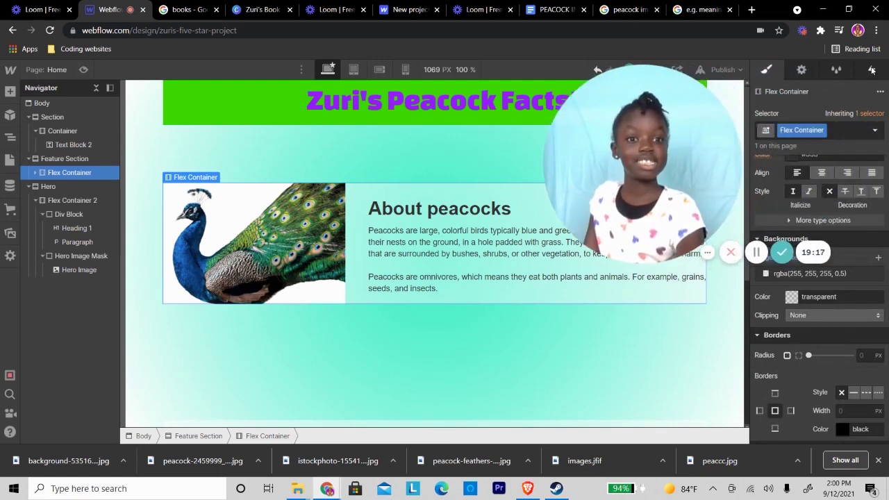
key("h")
left_click_drag(675, 182, 702, 227)
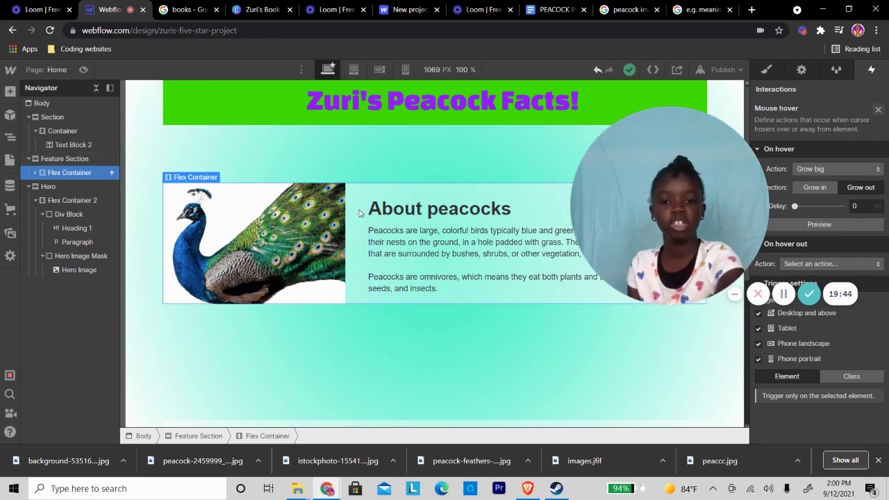
scroll(364, 211, "down", 1)
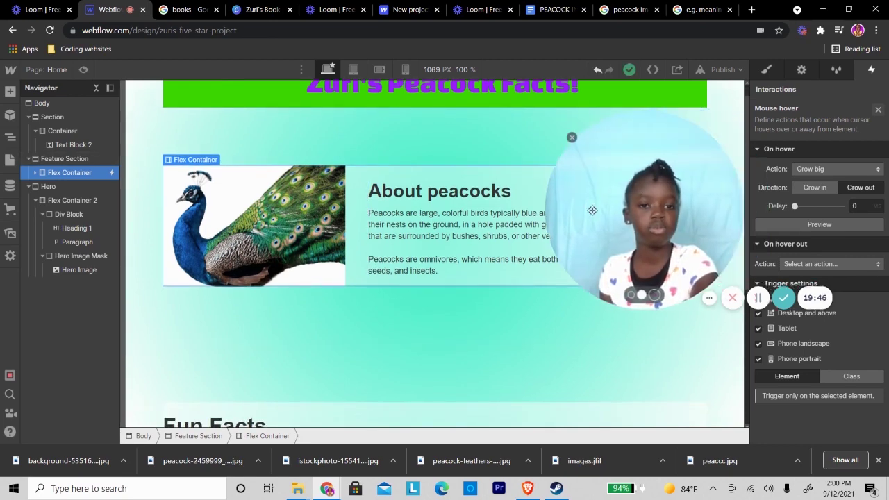
left_click_drag(625, 208, 458, 198)
- Set the Mouse hover On hover and On hover out actions to Drop, then preview the page
left_click(837, 169)
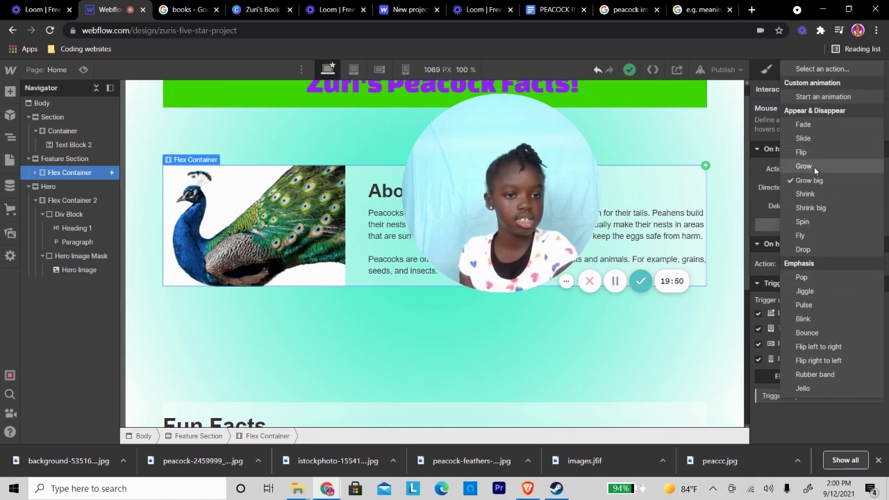
left_click(814, 167)
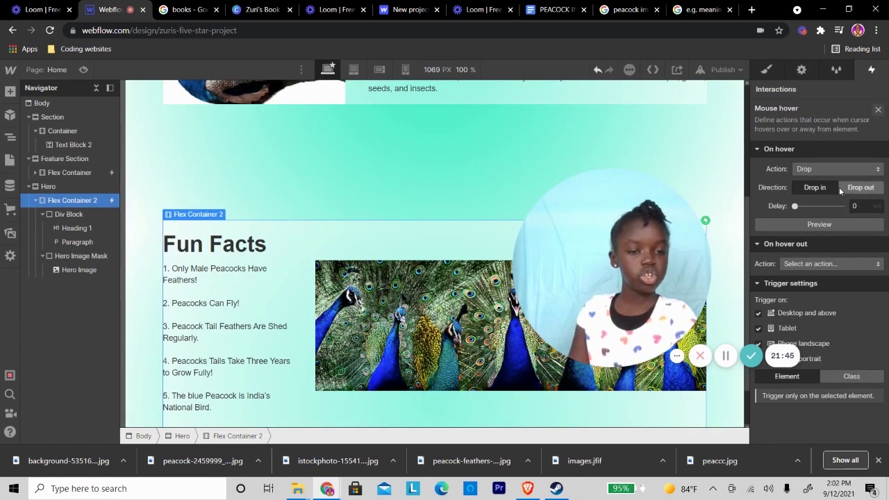
left_click(834, 263)
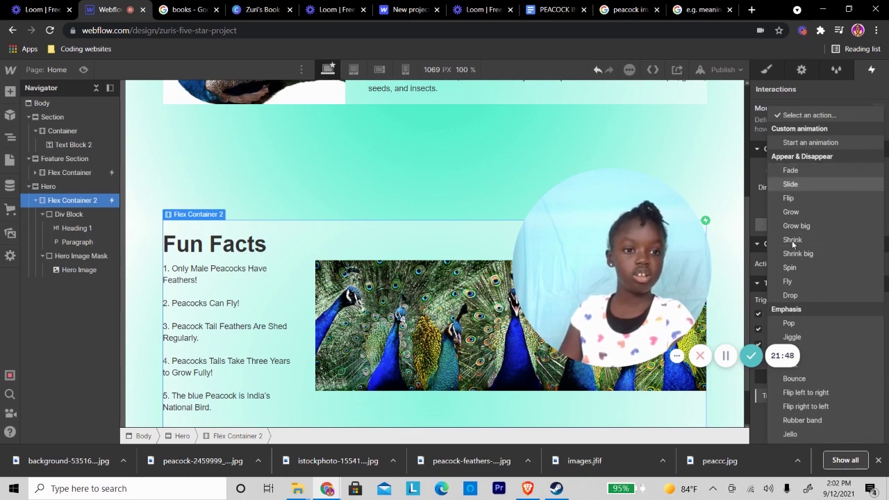
left_click(804, 295)
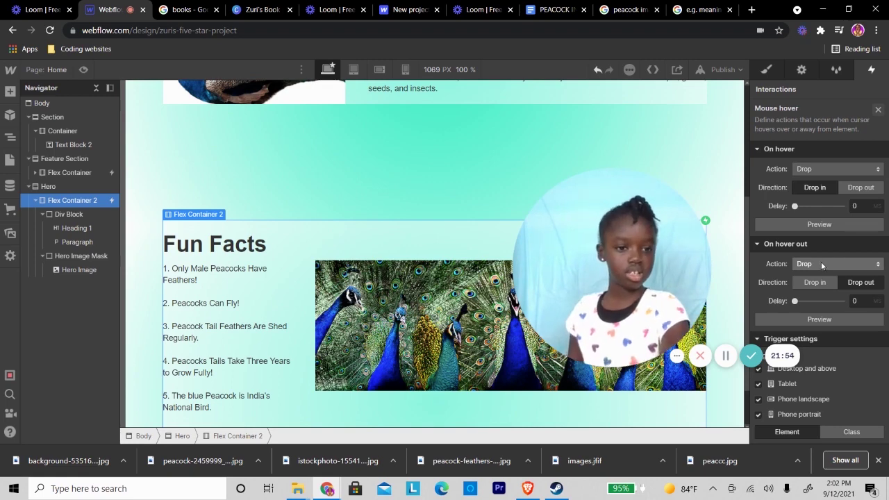
left_click(820, 223)
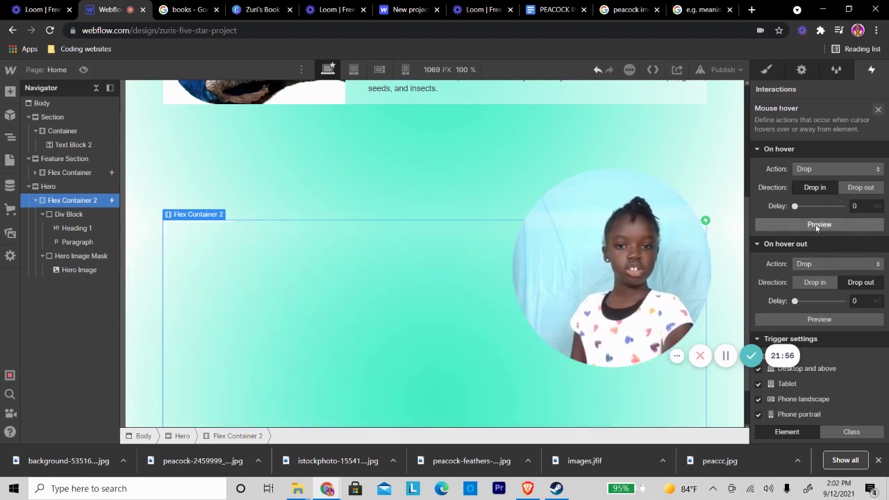
left_click(824, 319)
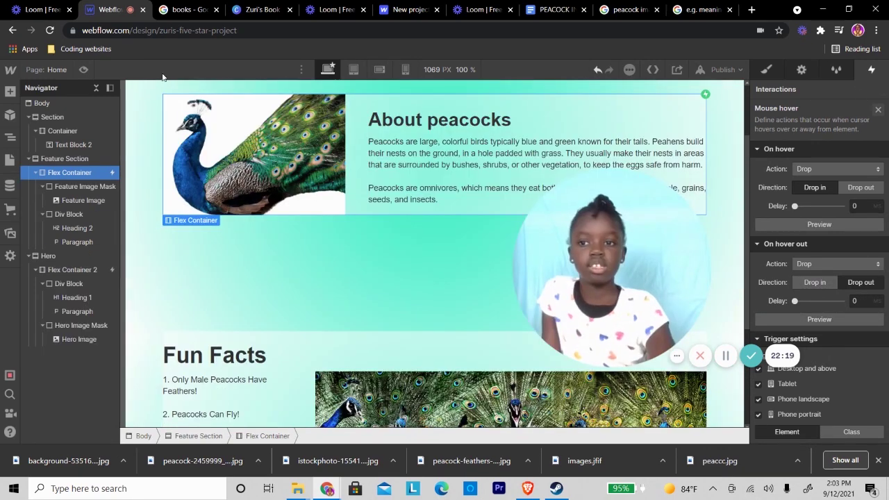
left_click(83, 69)
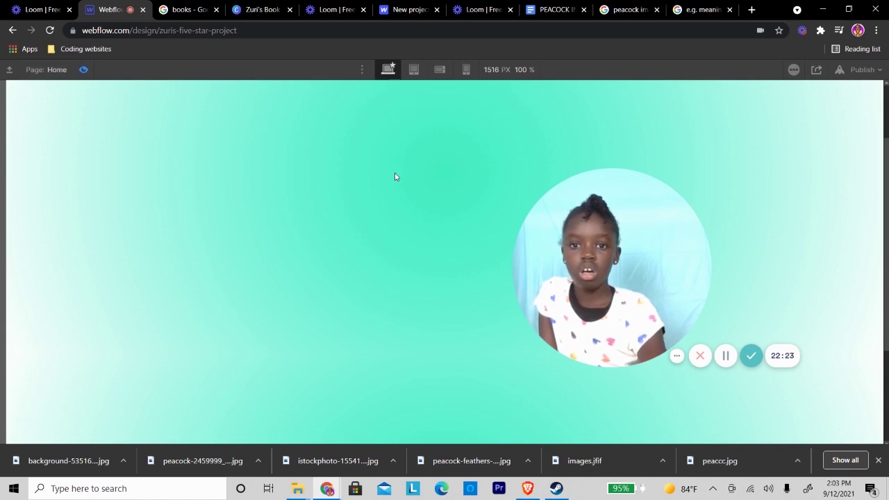
- Toggle page Preview on and off a few times, ending with the About peacocks Flex Container selected
left_click(84, 69)
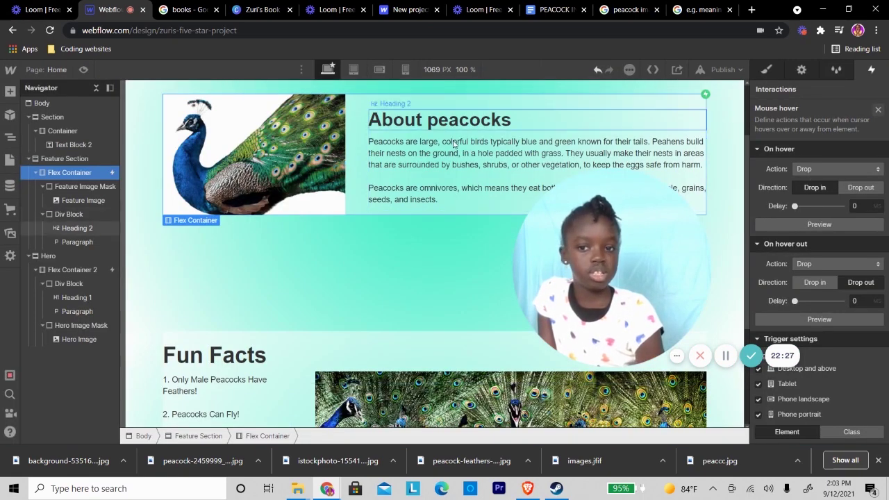
scroll(373, 164, "up", 2)
left_click(259, 144)
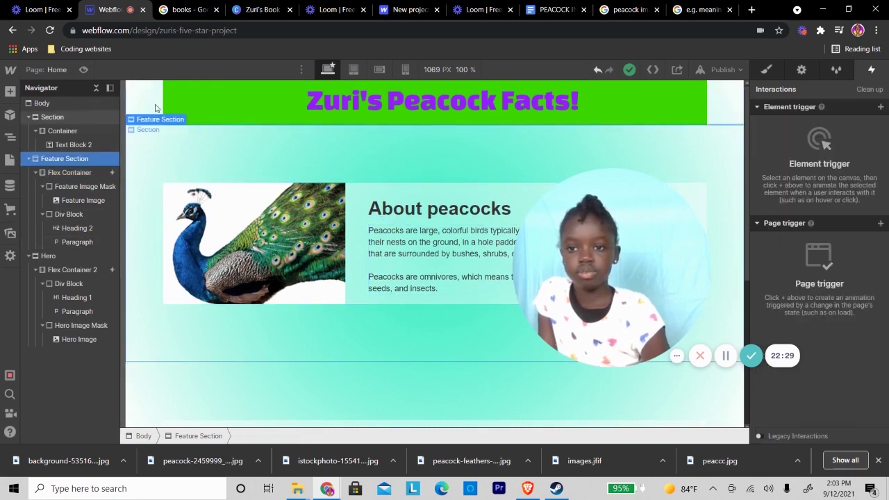
left_click(86, 70)
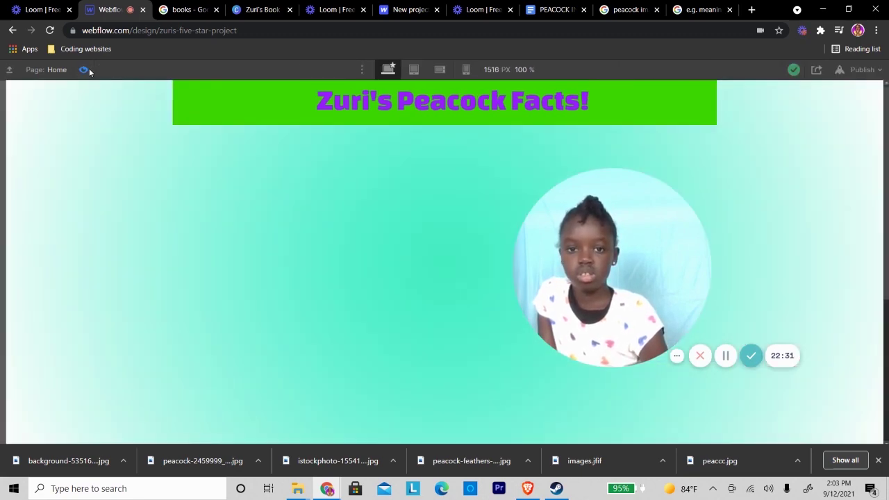
left_click(87, 70)
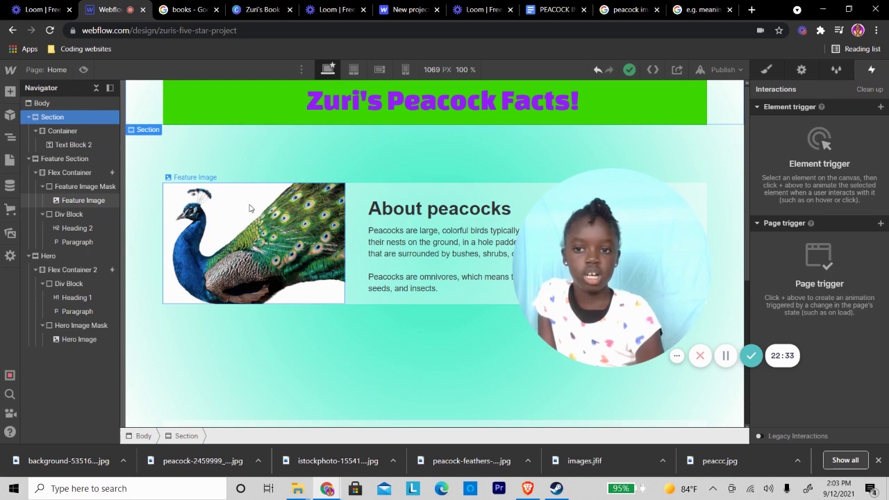
left_click(378, 192)
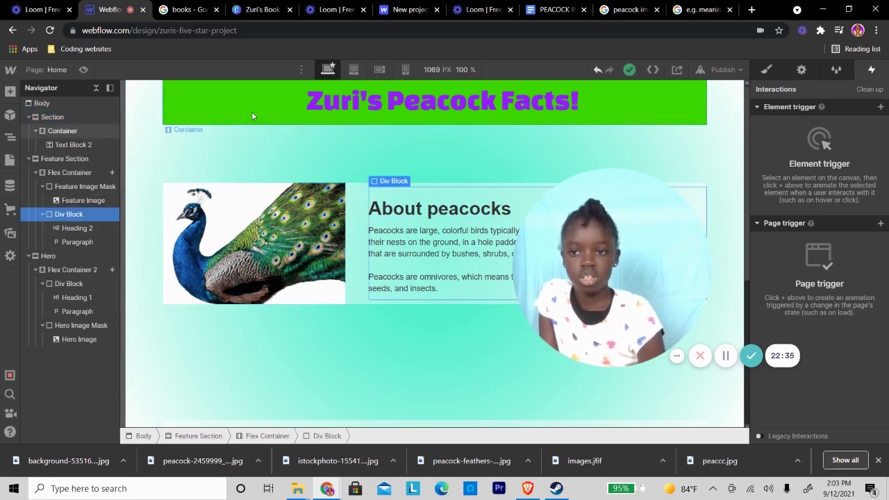
left_click(84, 69)
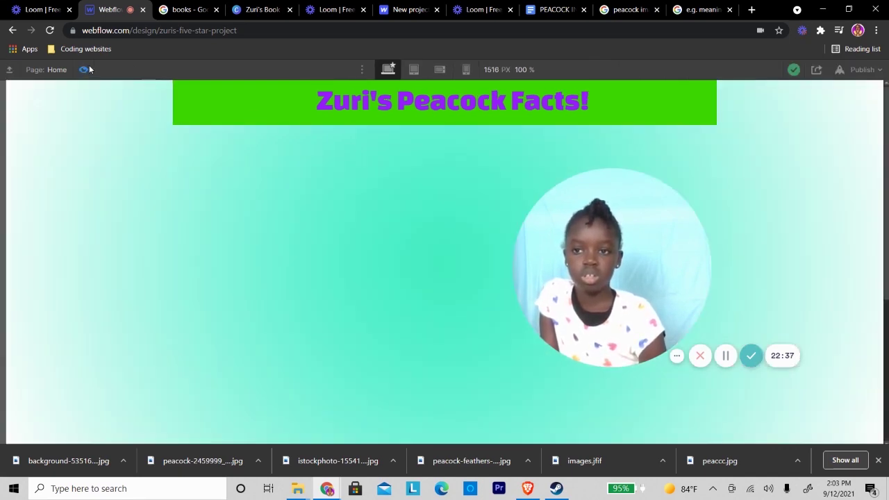
left_click(84, 69)
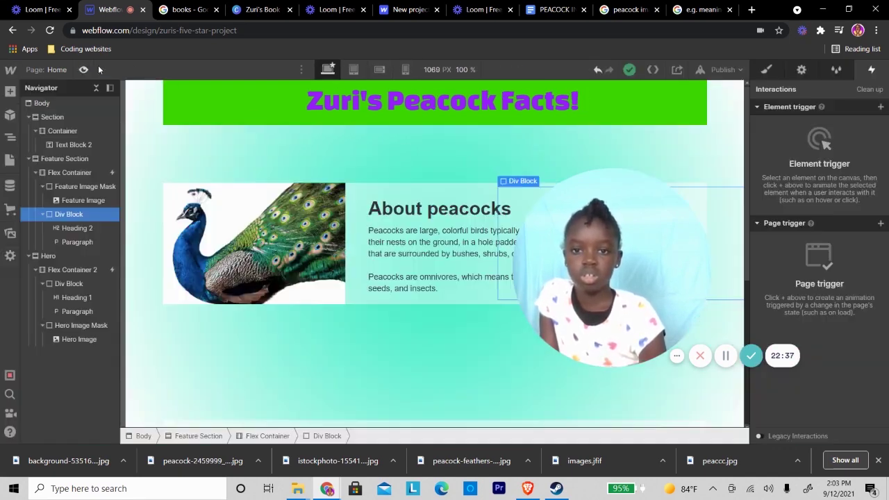
left_click(353, 198)
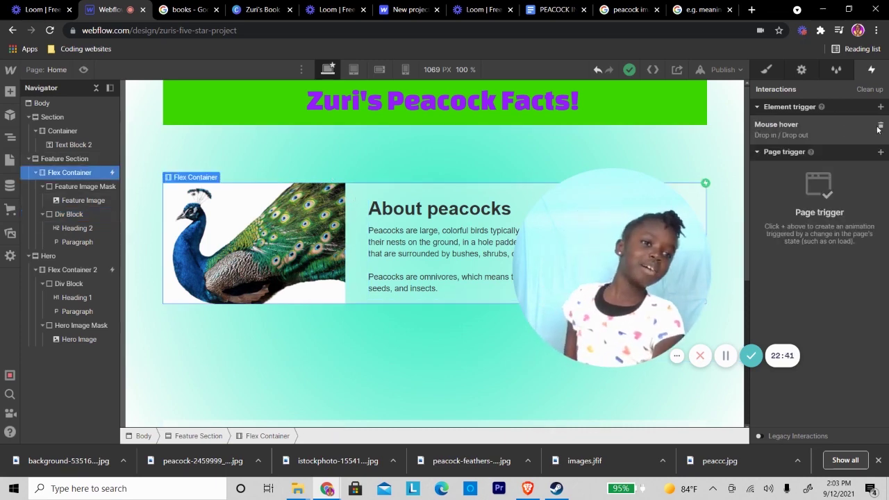
left_click(879, 128)
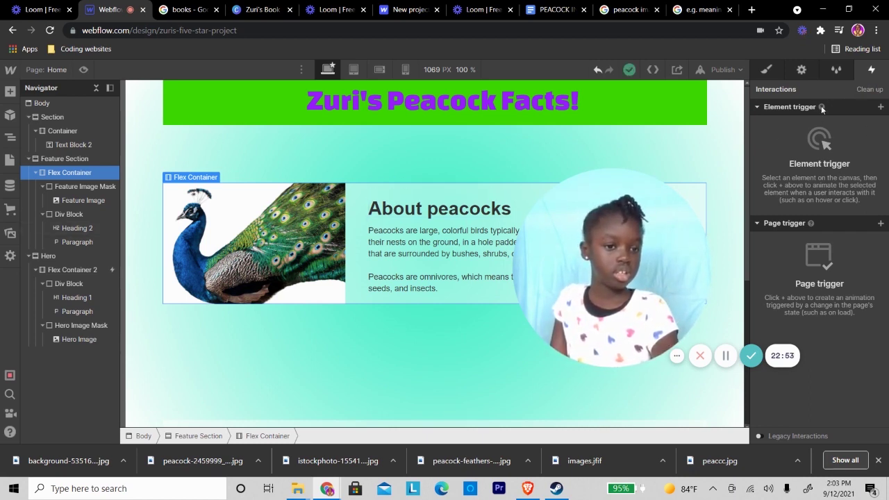
left_click(685, 138)
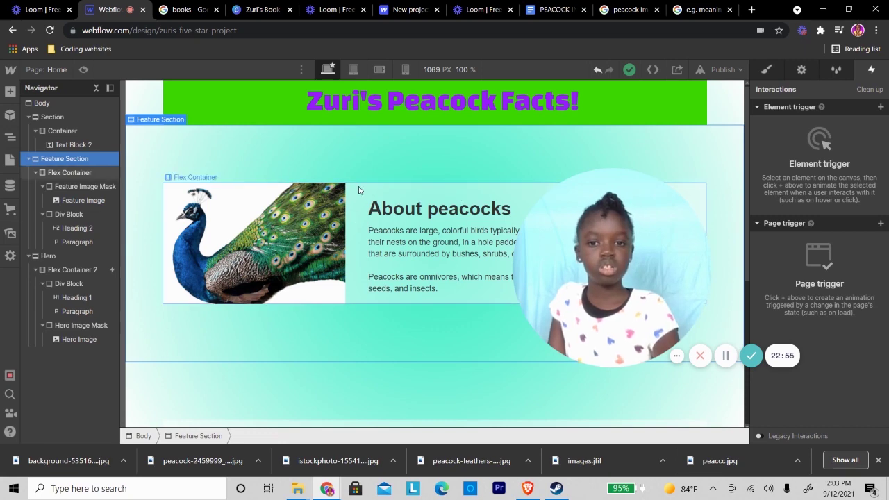
left_click(359, 190)
scroll(359, 201, "down", 3)
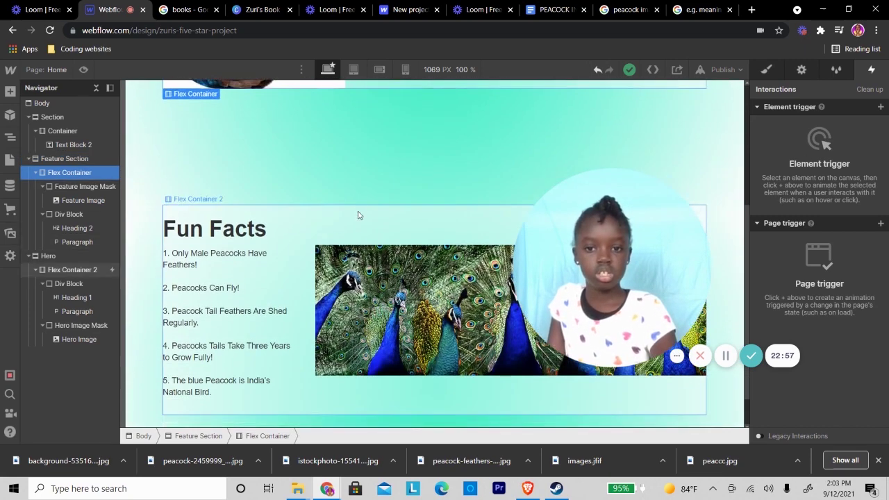
left_click(359, 215)
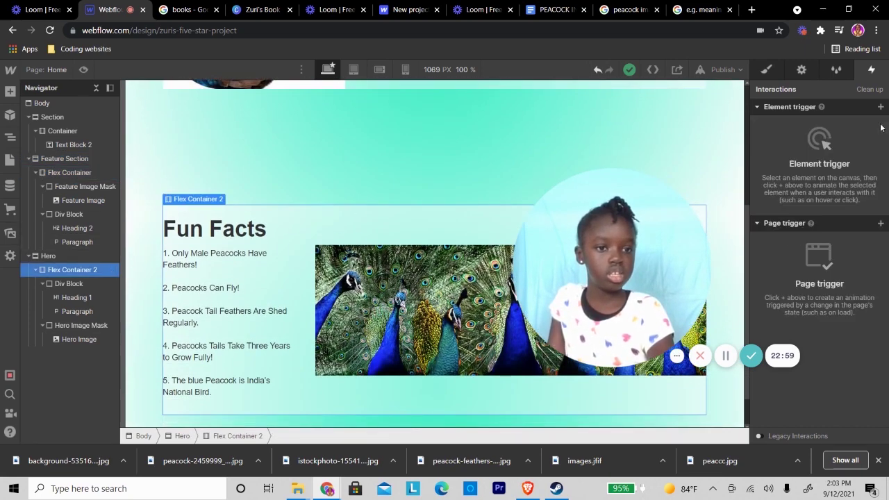
scroll(532, 159, "up", 3)
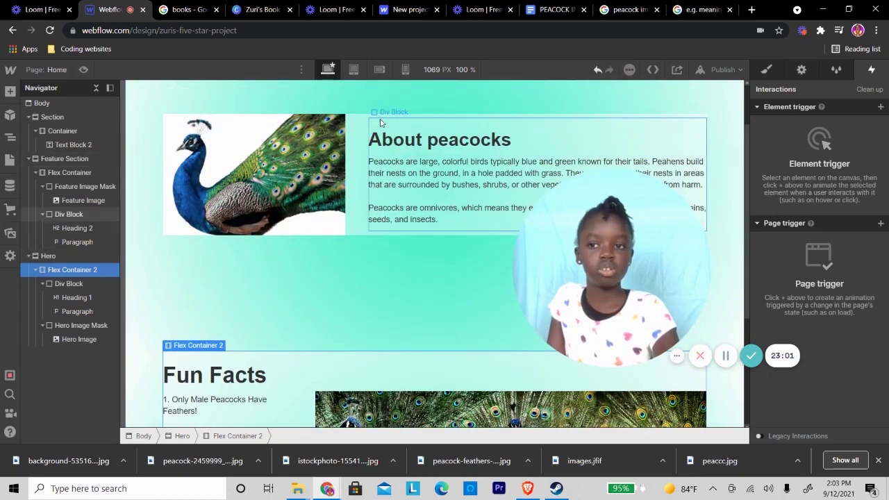
left_click(83, 70)
scroll(359, 137, "up", 1)
scroll(359, 139, "down", 1)
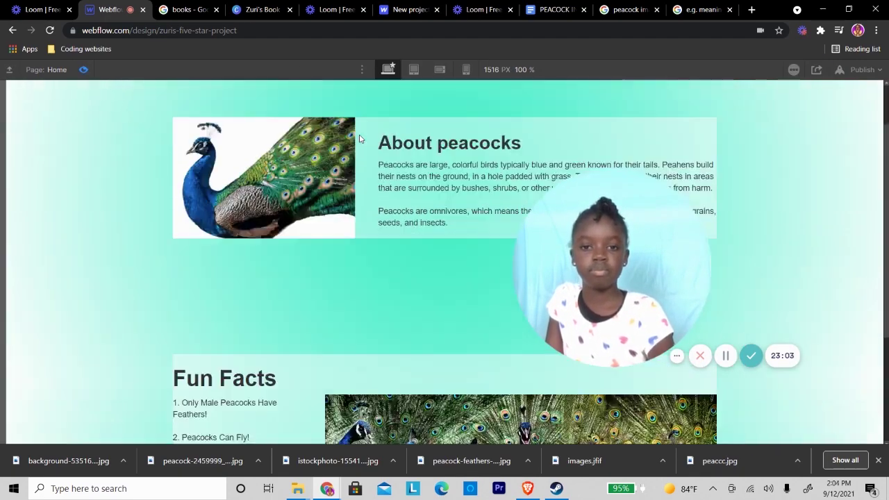
scroll(359, 139, "down", 3)
left_click(83, 70)
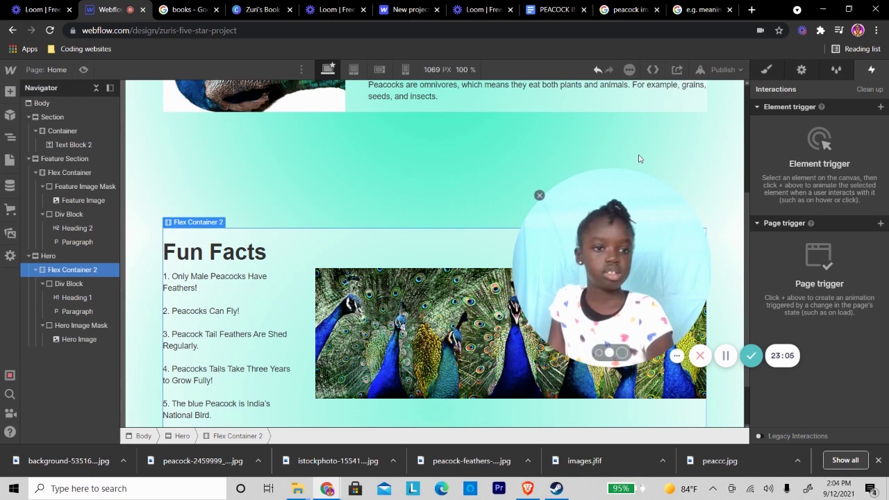
left_click(881, 107)
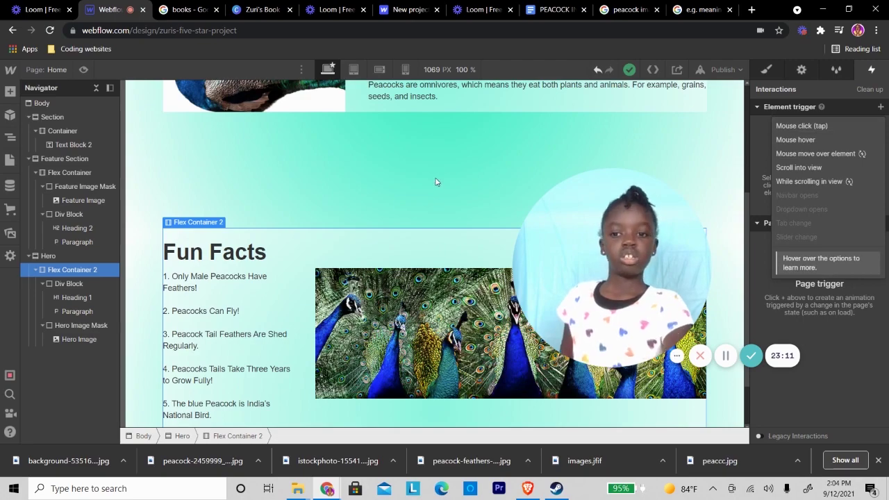
scroll(435, 182, "up", 5)
scroll(435, 182, "down", 4)
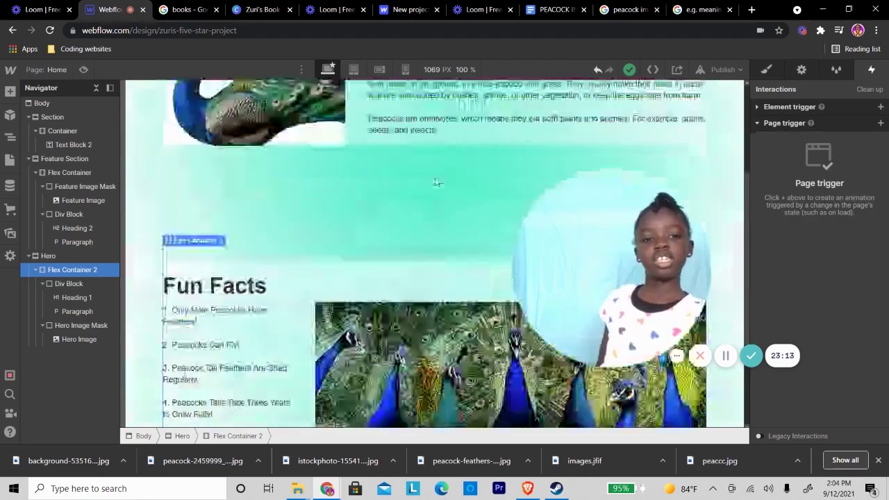
scroll(437, 182, "up", 2)
scroll(437, 182, "down", 2)
scroll(440, 188, "up", 2)
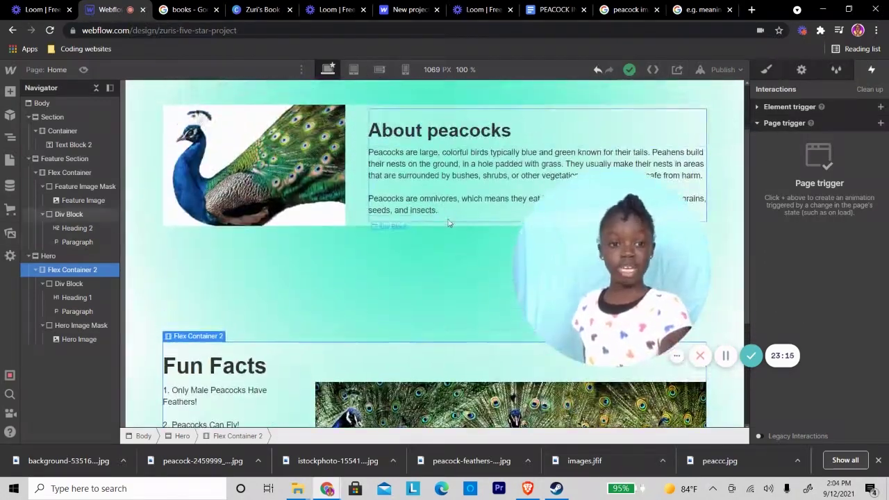
scroll(471, 272, "up", 3)
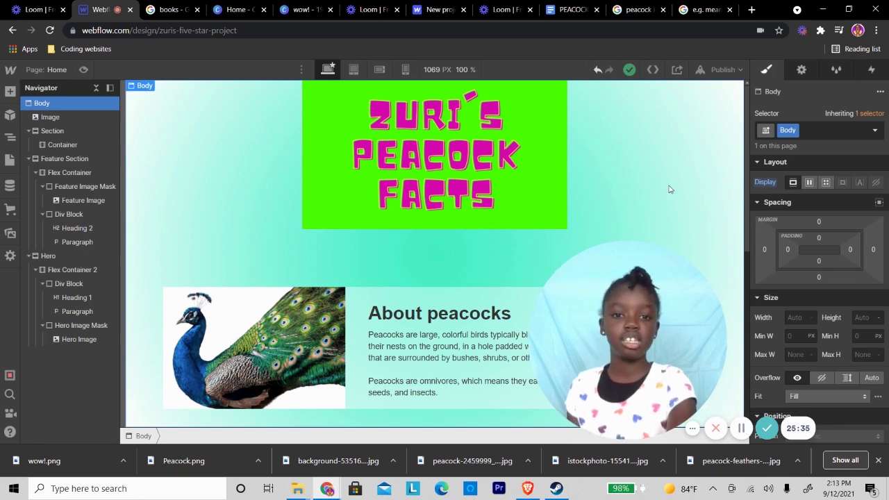
- Set the Body's left and right margins to Auto, switching Display to Flex and back to Block
scroll(367, 211, "down", 2)
scroll(354, 230, "up", 2)
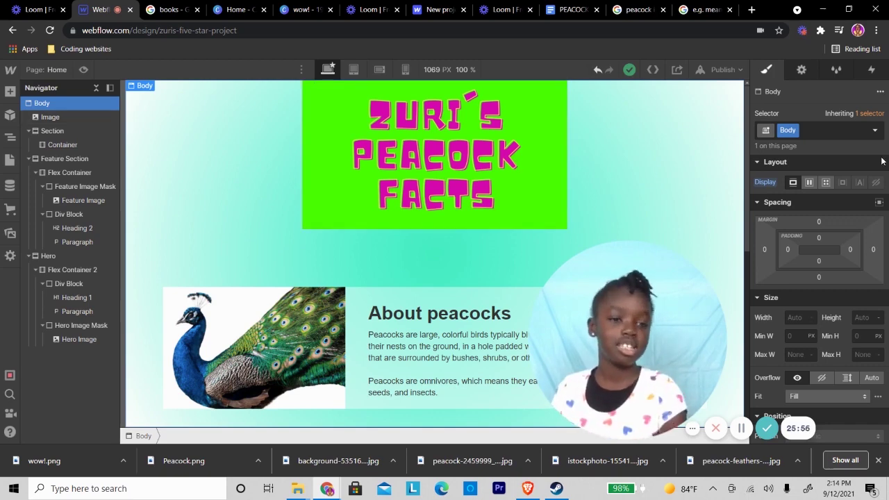
left_click(765, 250)
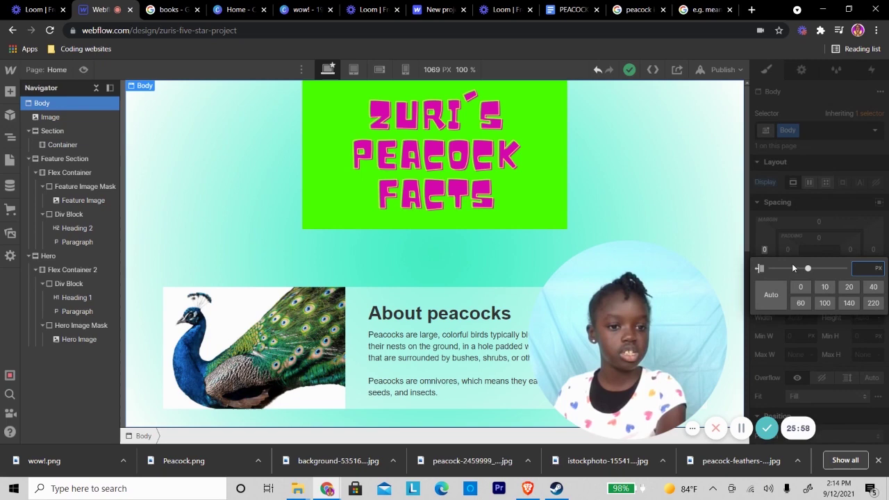
left_click(769, 298)
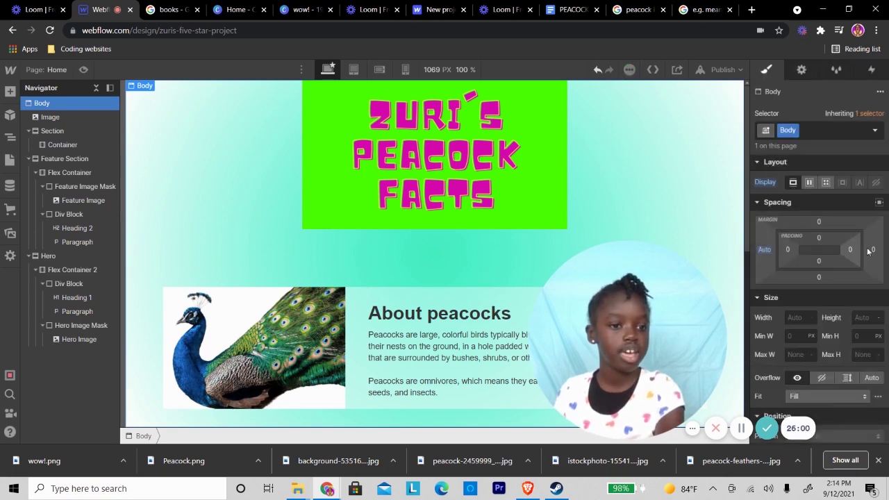
left_click(873, 250)
left_click(771, 298)
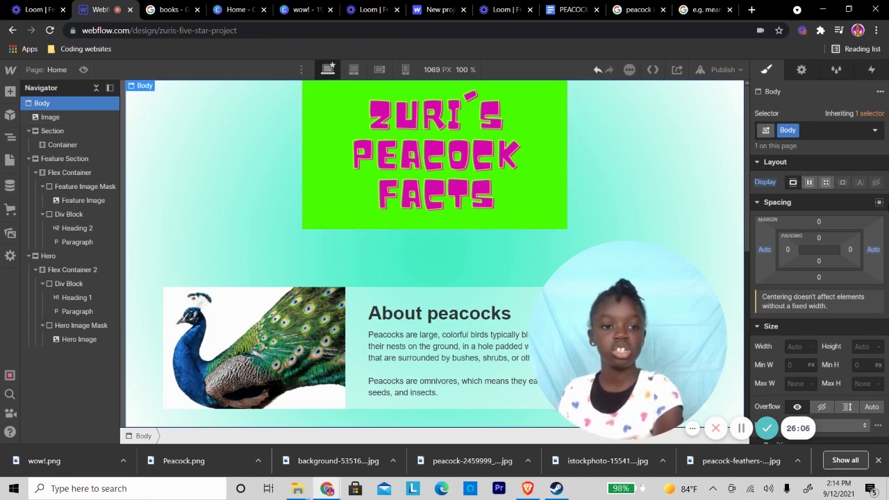
left_click(809, 184)
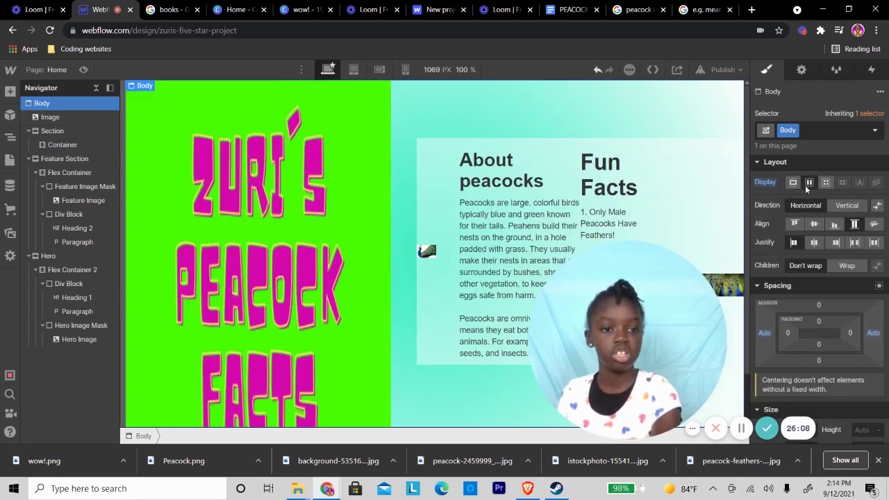
left_click(793, 183)
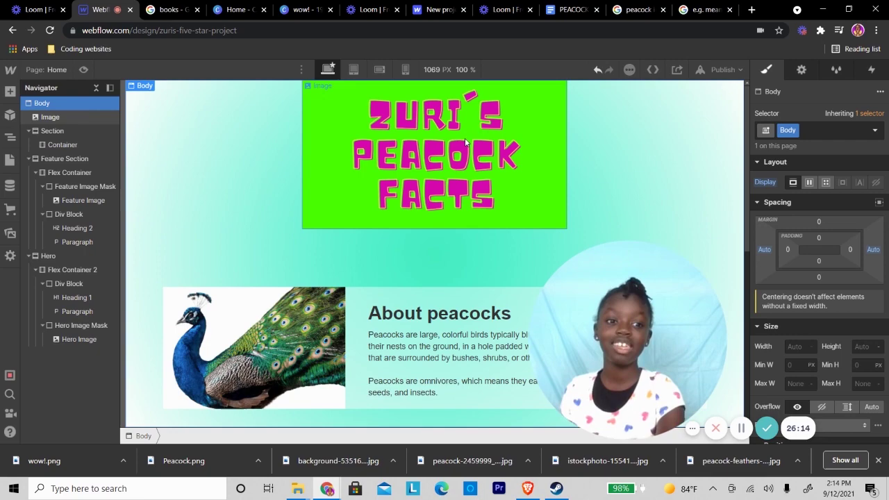
scroll(498, 236, "down", 5)
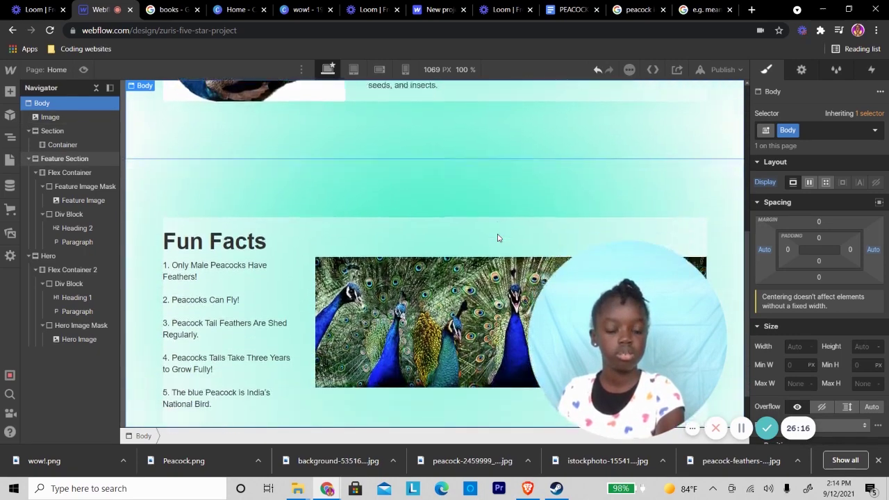
scroll(498, 236, "up", 5)
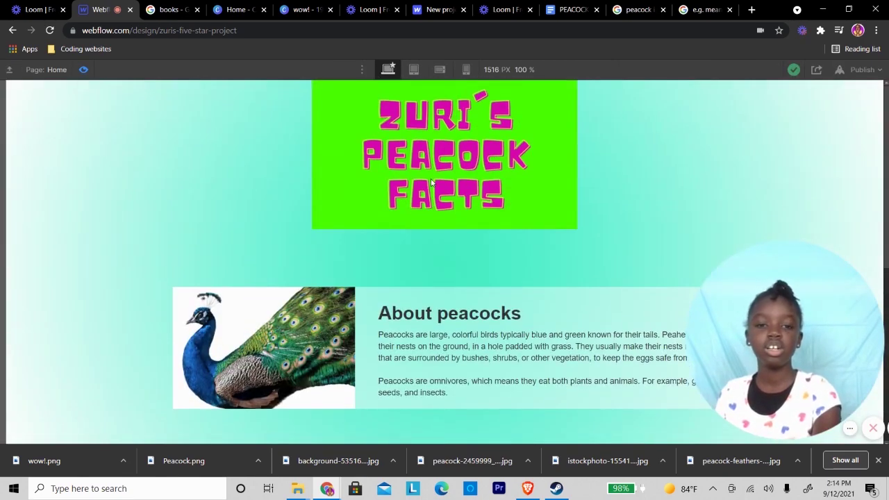
- Preview the page at Tablet, Mobile Landscape and Mobile Portrait widths, scrolling through each
scroll(430, 182, "down", 5)
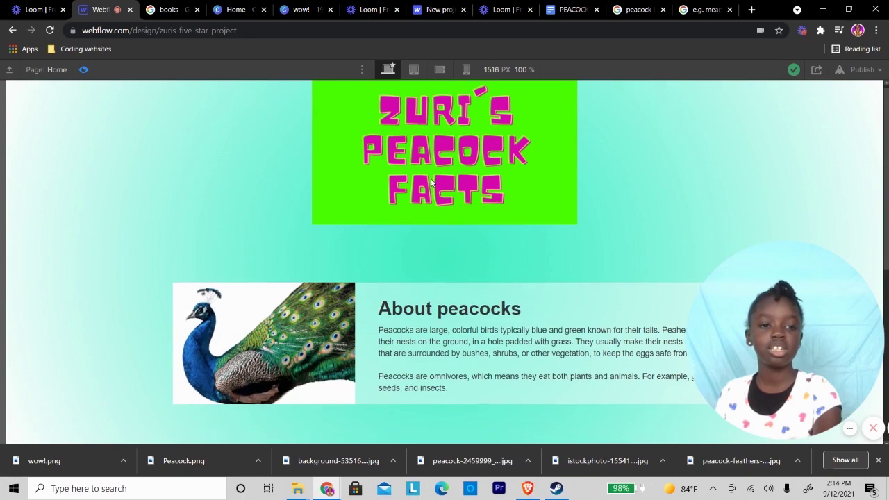
scroll(431, 182, "up", 5)
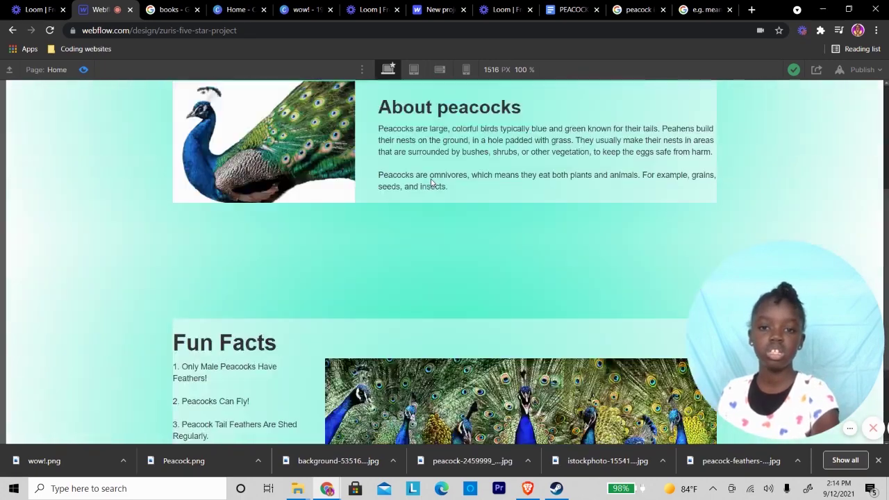
left_click(414, 69)
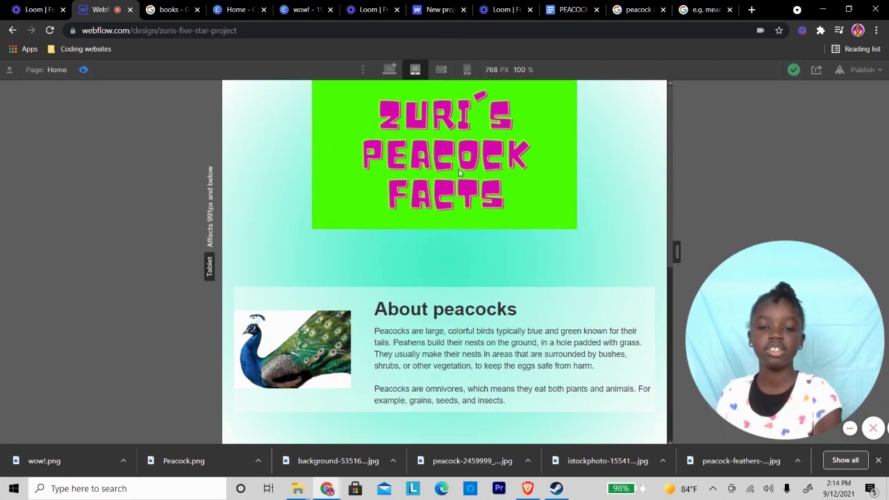
scroll(458, 173, "down", 5)
scroll(458, 173, "up", 5)
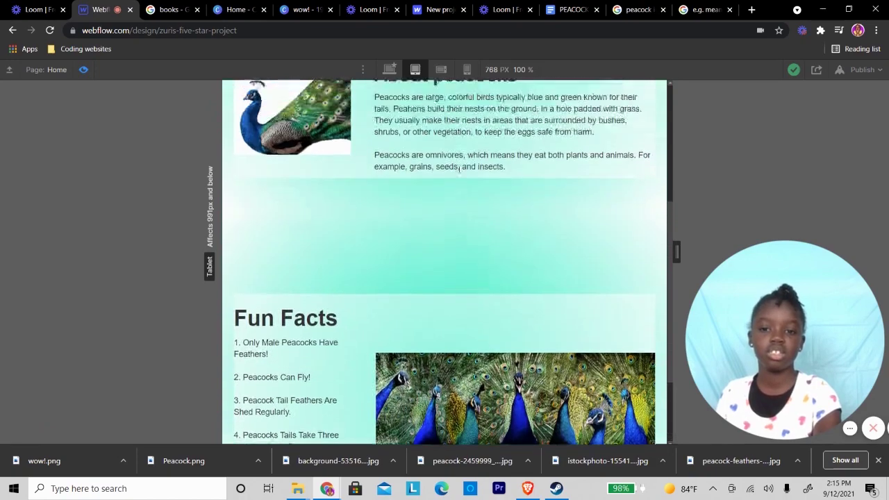
left_click(442, 71)
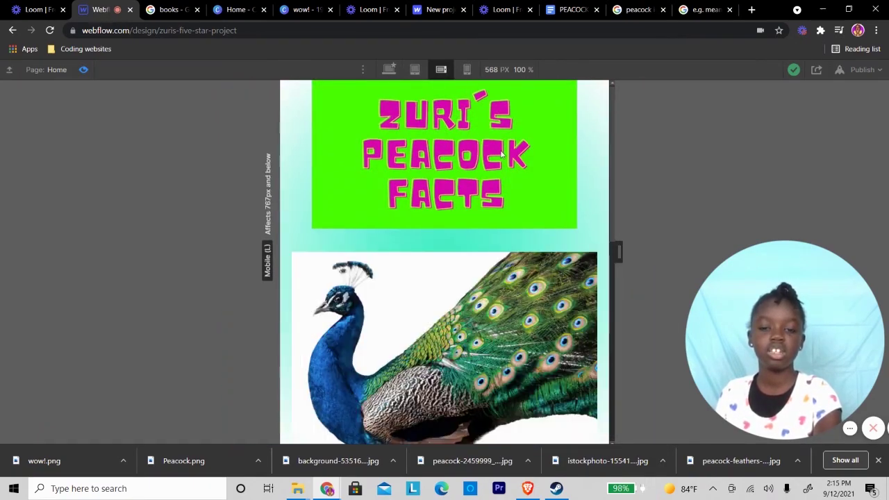
scroll(501, 160, "down", 10)
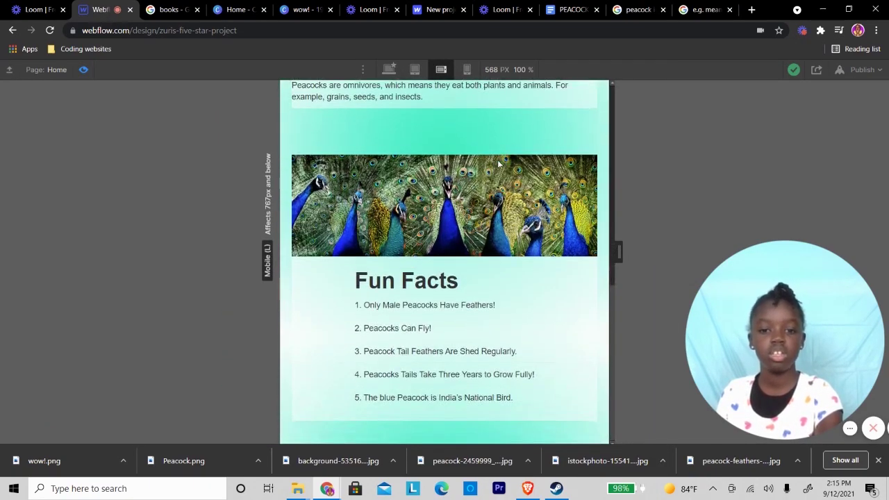
scroll(499, 164, "up", 10)
left_click(467, 70)
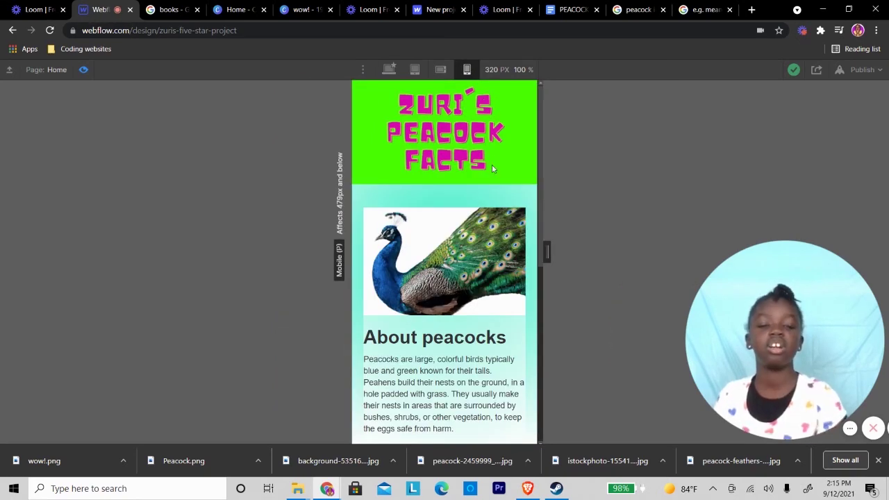
scroll(492, 168, "down", 8)
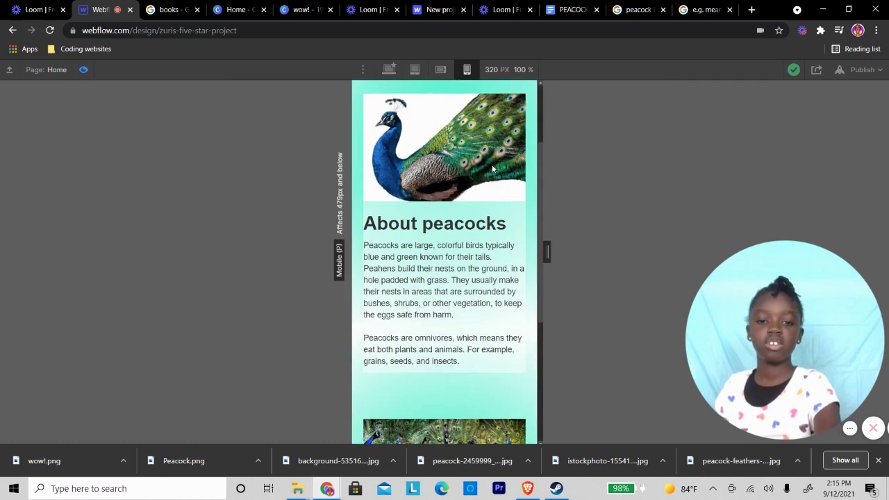
scroll(493, 169, "up", 8)
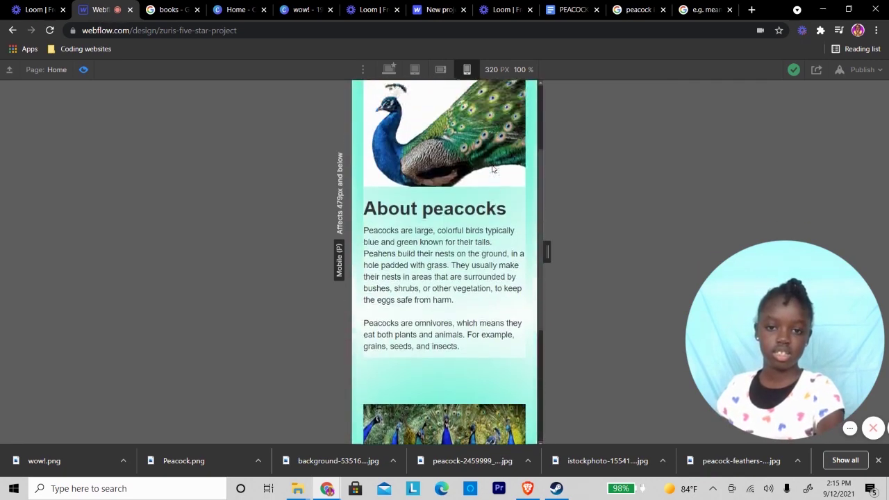
- Switch the preview back to Desktop width, scroll through it, and exit preview with Esc
left_click(387, 68)
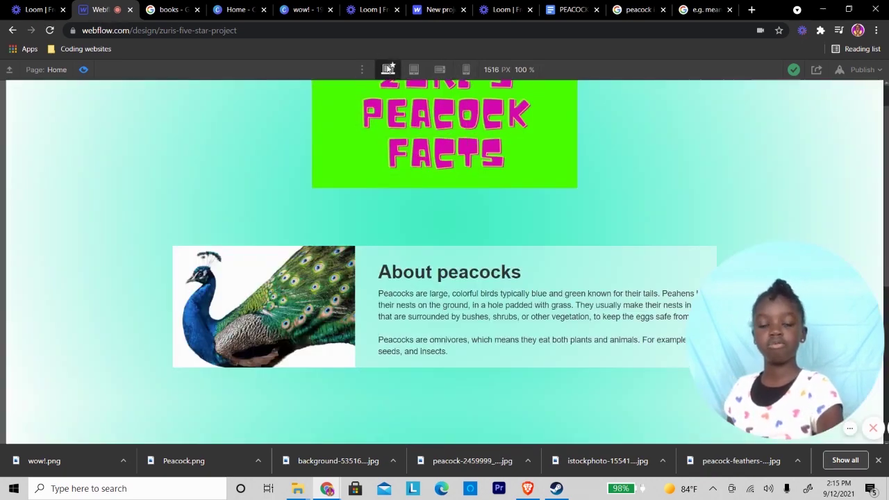
scroll(558, 233, "down", 2)
scroll(558, 232, "up", 3)
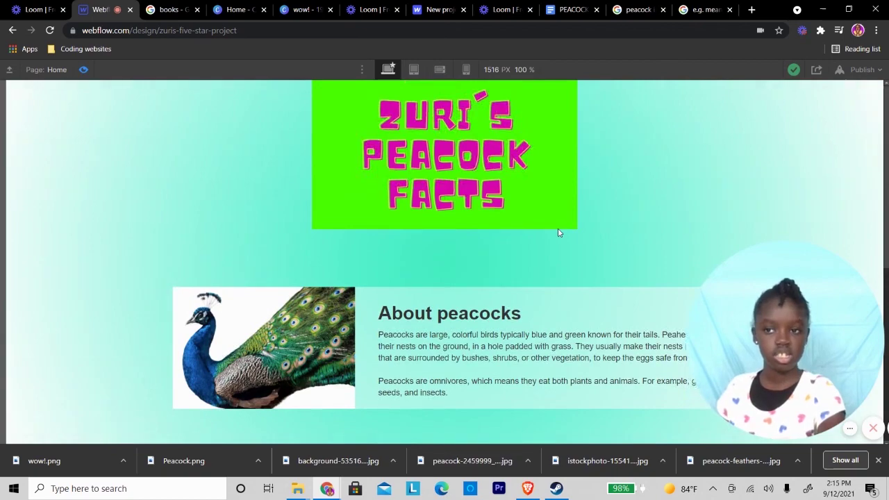
scroll(558, 233, "down", 2)
scroll(558, 233, "up", 2)
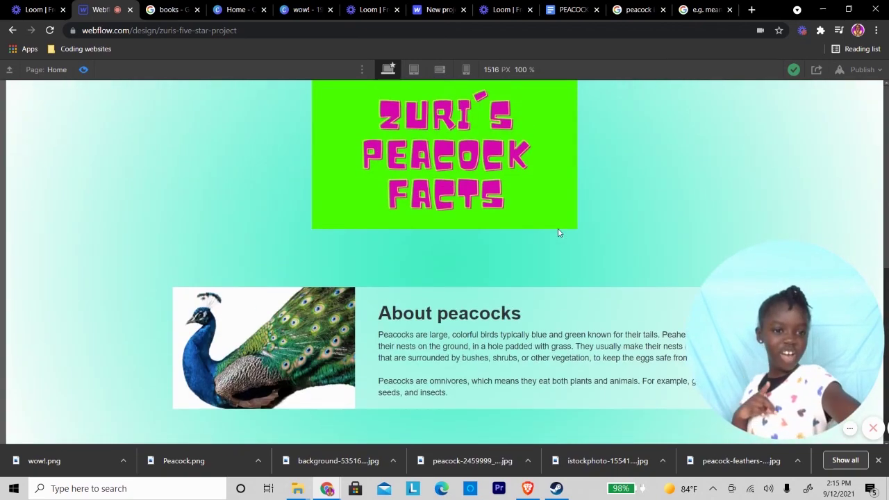
key("Escape")
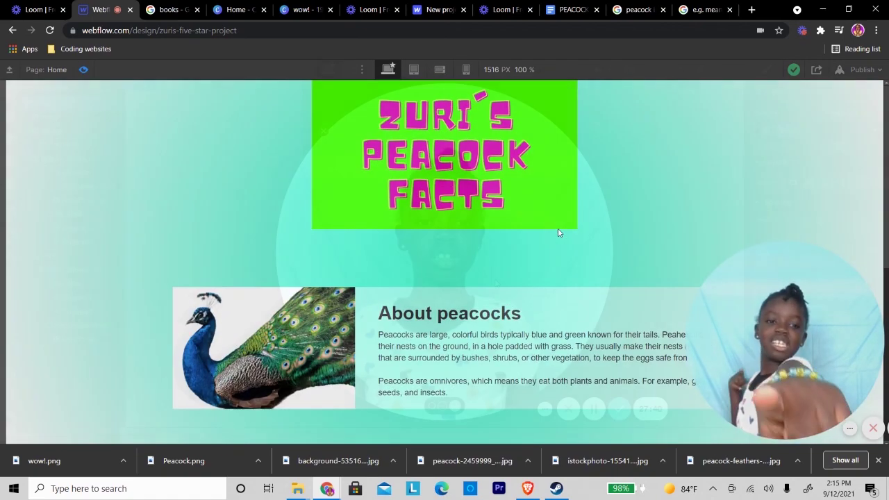